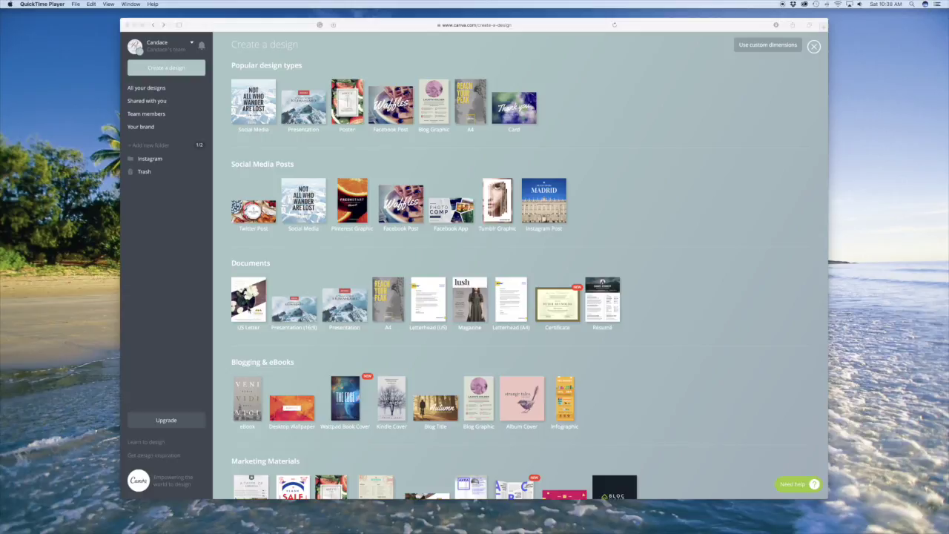
Step: Start a new blank US Letter design from the Documents thumbnails
click(249, 304)
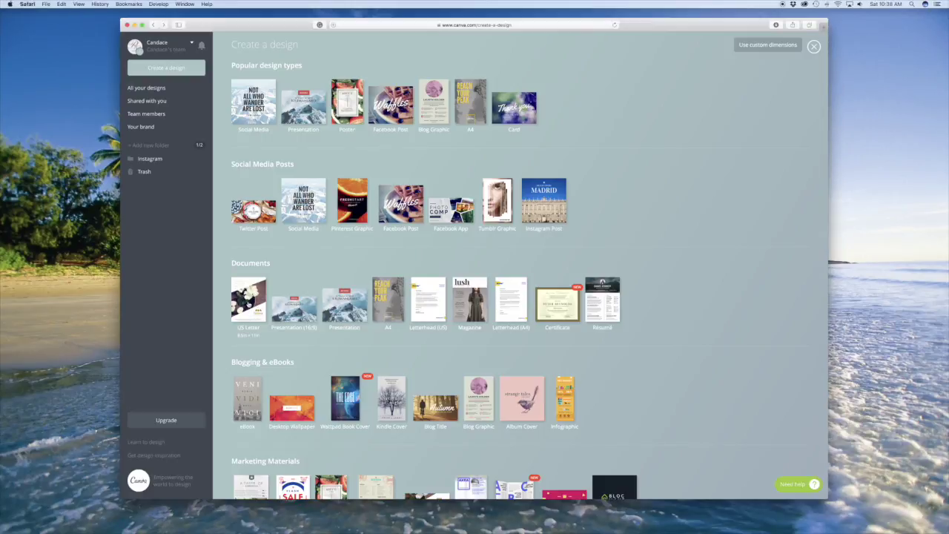
click(250, 304)
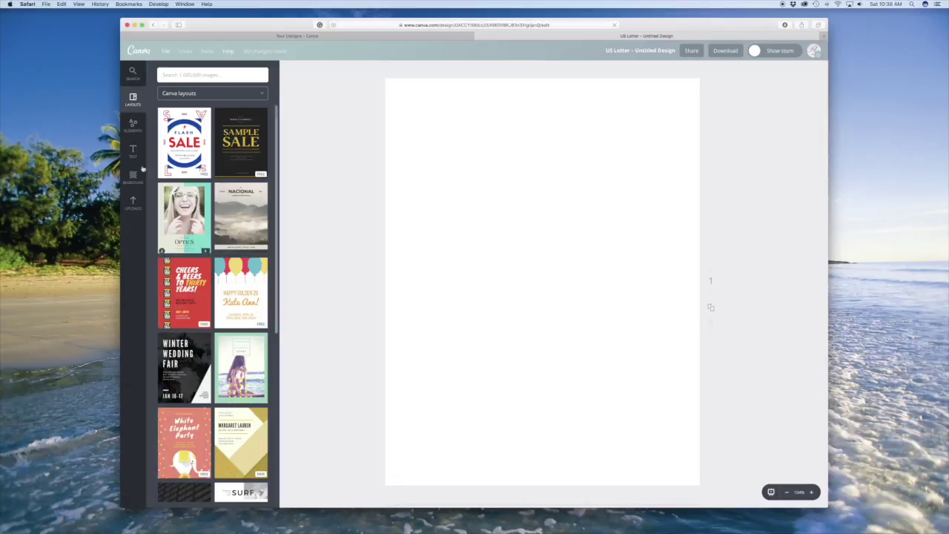
Step: Add a rounded-square outline from Shapes and shrink it into a small checkbox near the top-left
click(133, 124)
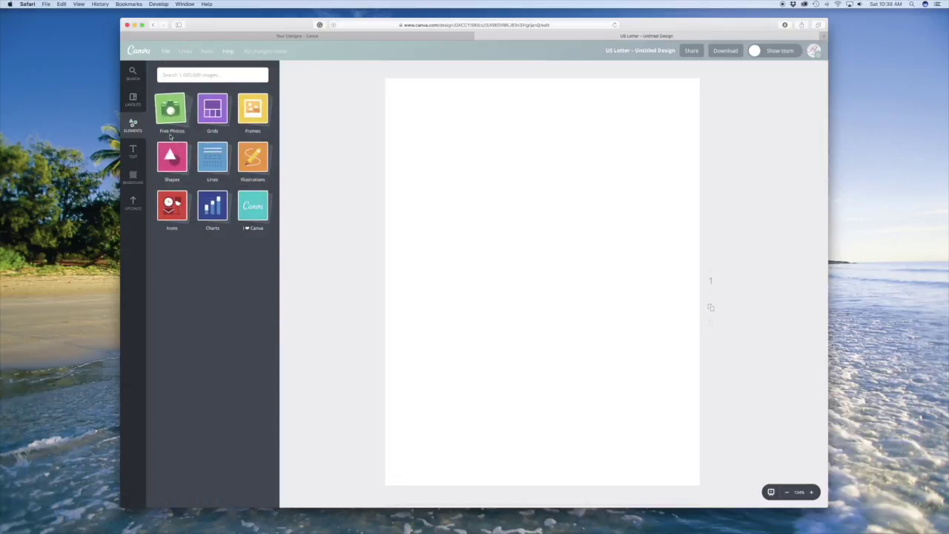
click(172, 156)
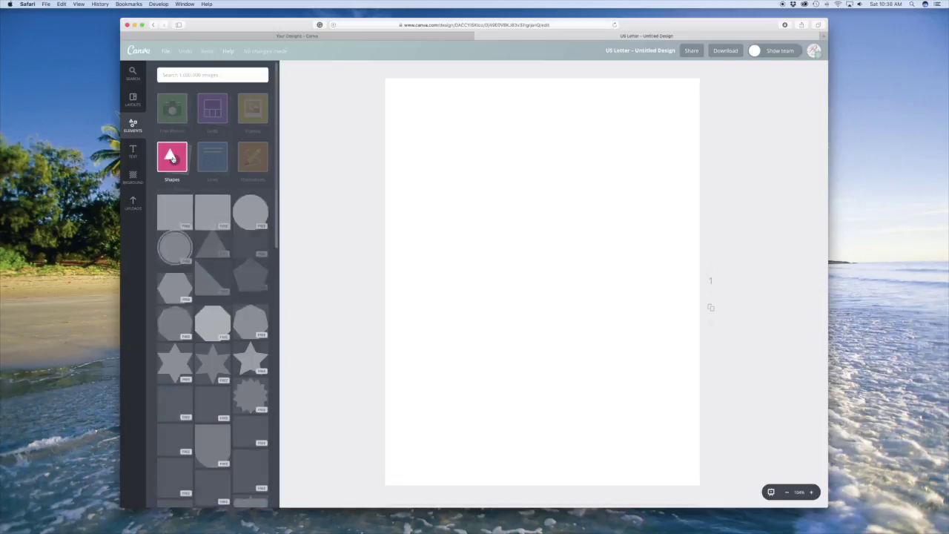
scroll(210, 223, down, 8)
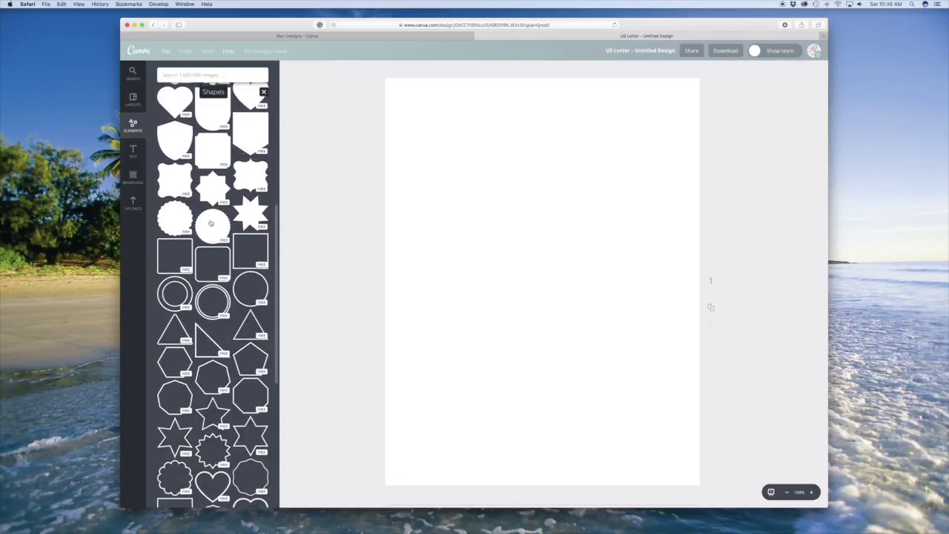
scroll(211, 223, down, 2)
click(220, 231)
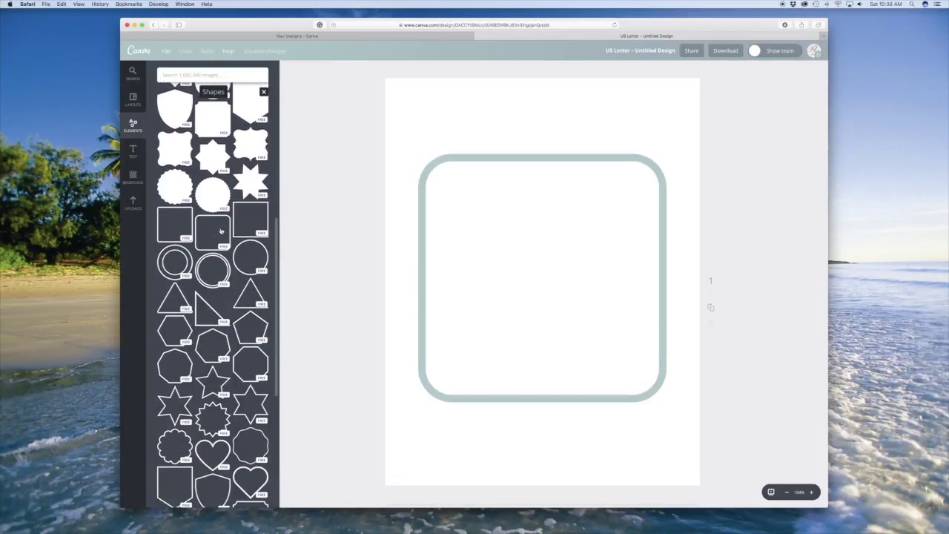
drag(667, 407, 402, 119)
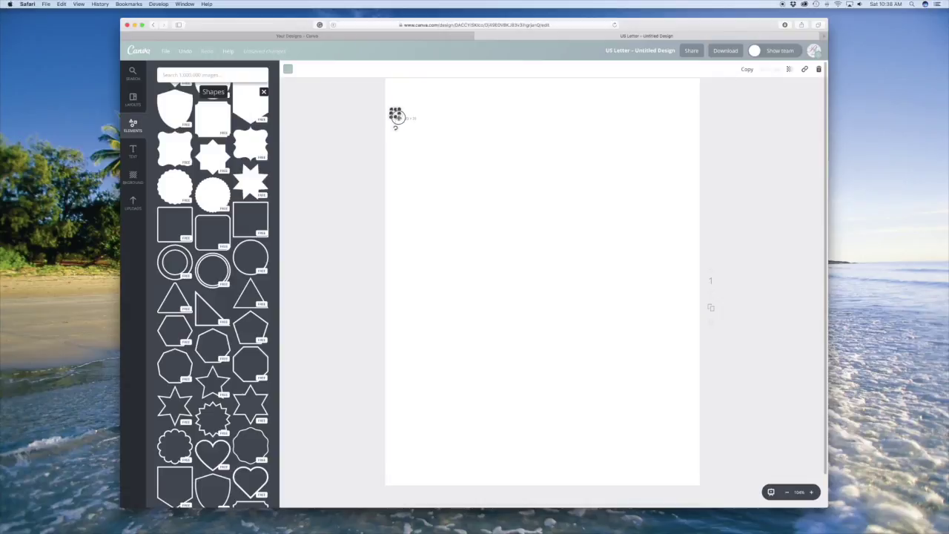
Step: Zoom in and colour the small square's outline dark grey
click(812, 493)
click(812, 492)
click(812, 493)
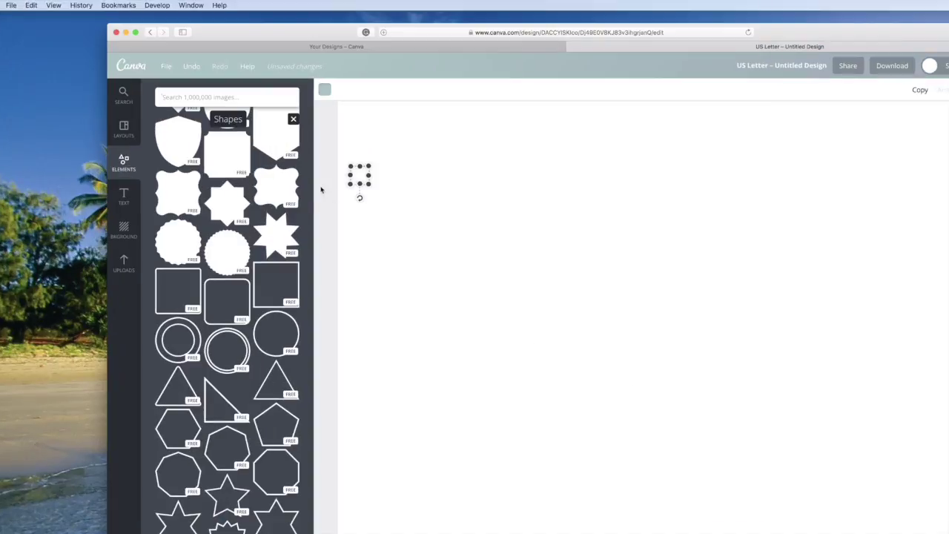
click(326, 89)
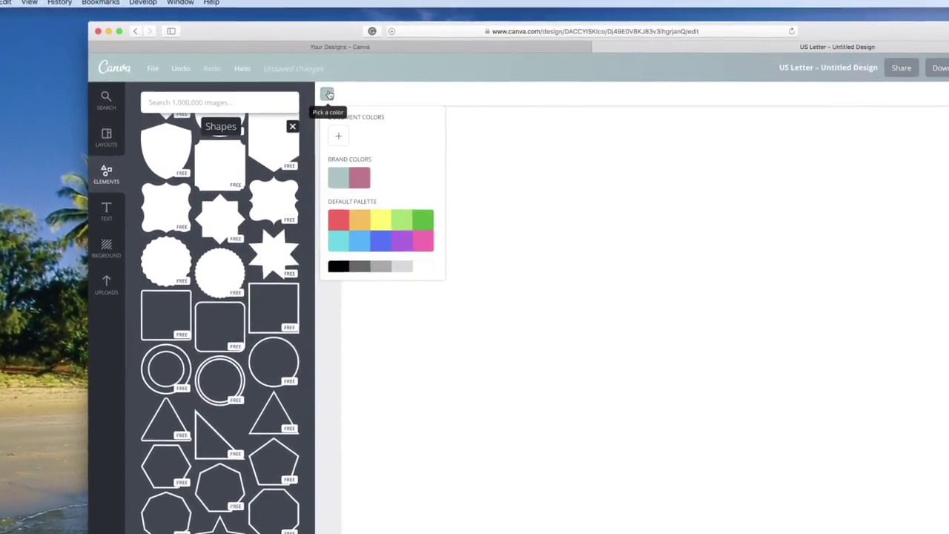
scroll(371, 237, down, 1)
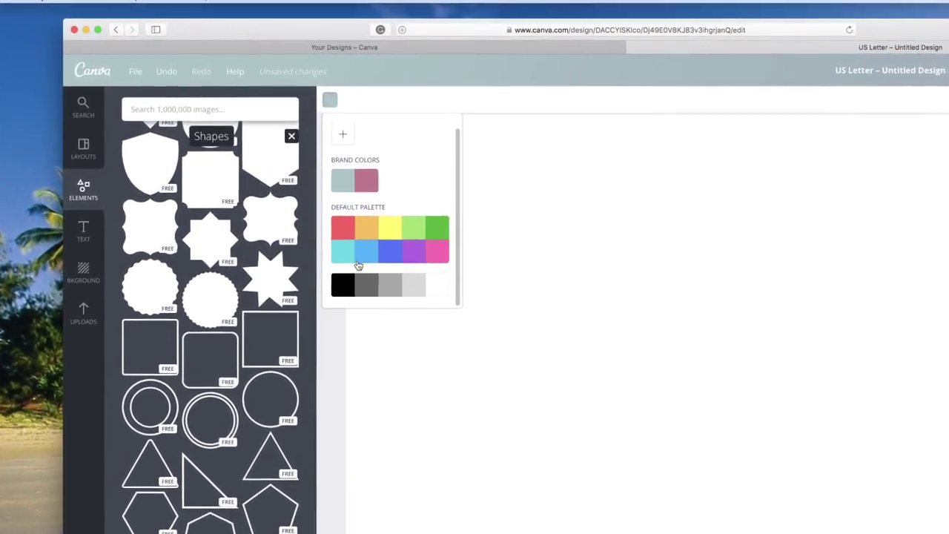
click(376, 299)
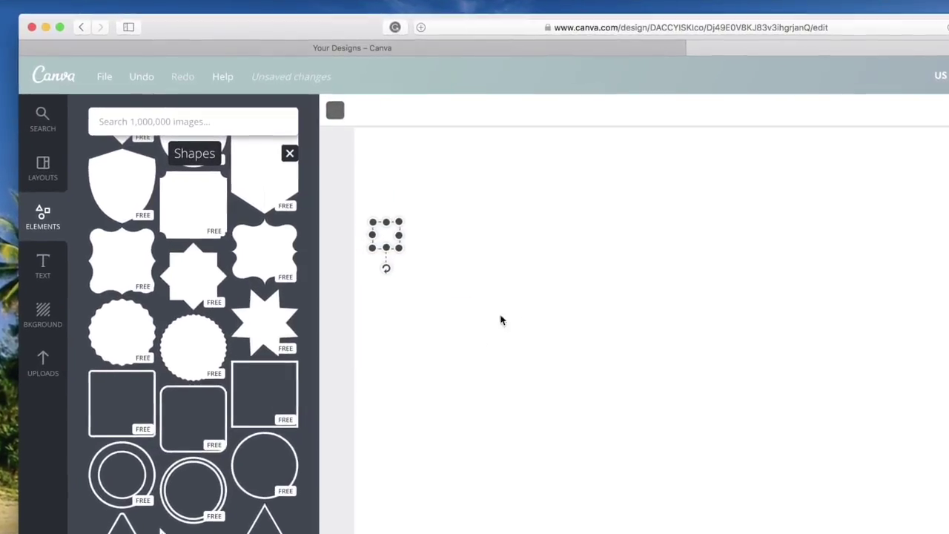
click(430, 304)
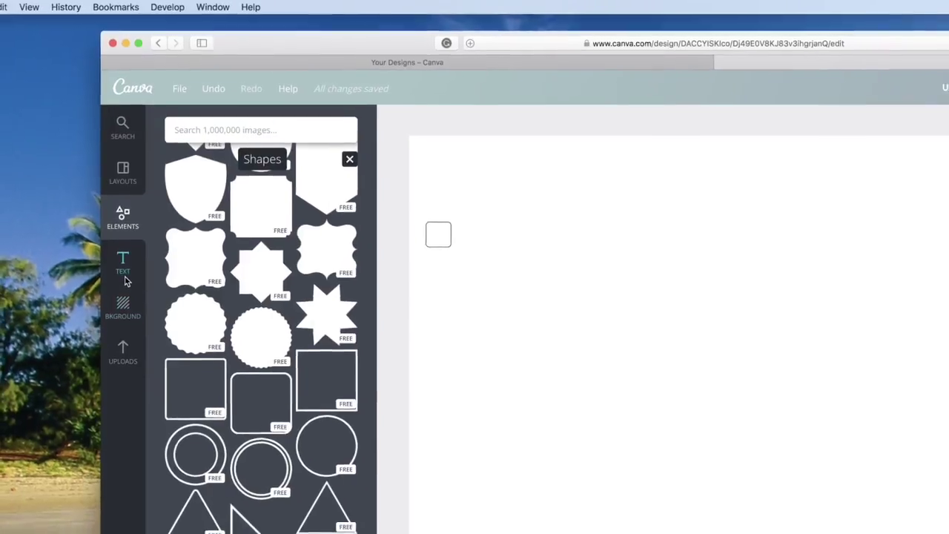
Step: Add a subheading text box beside the square and stretch it to the page's right edge
click(124, 274)
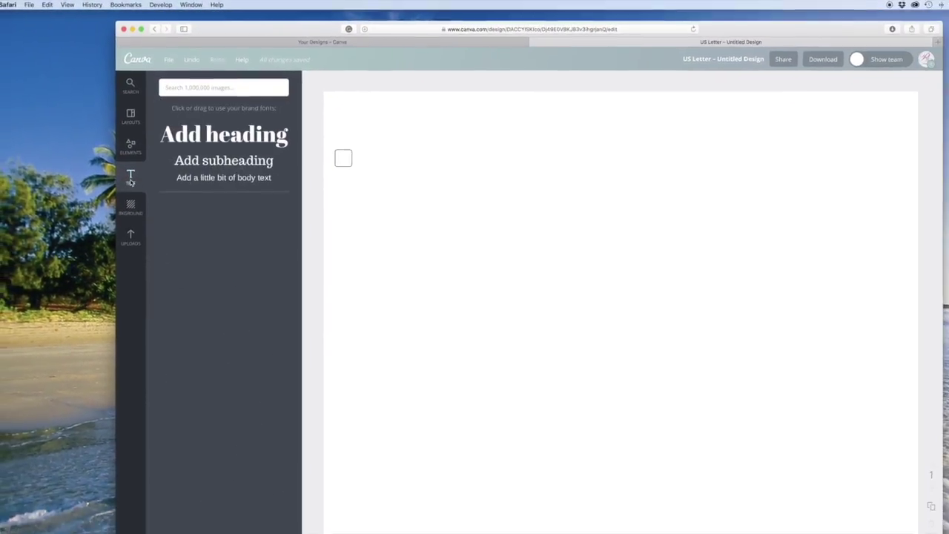
click(224, 161)
drag(571, 408, 427, 115)
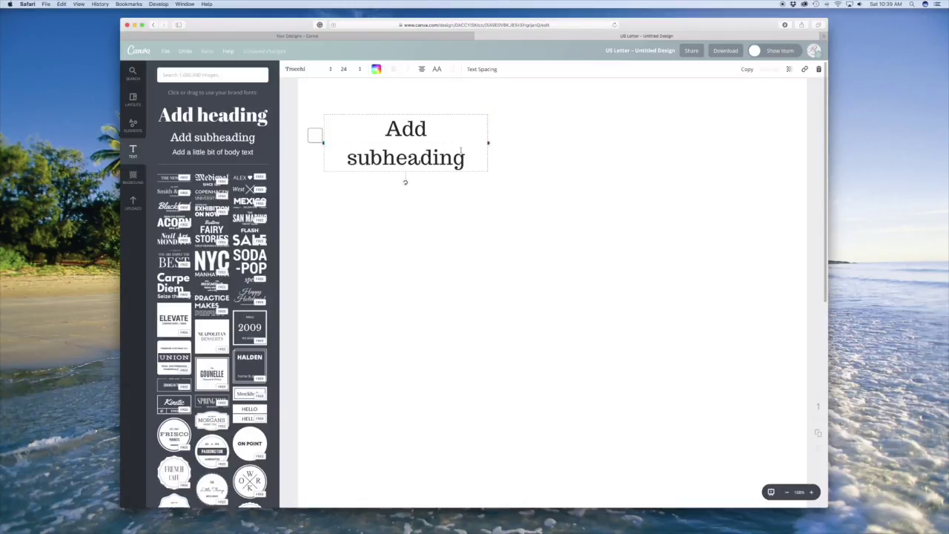
drag(487, 144, 805, 140)
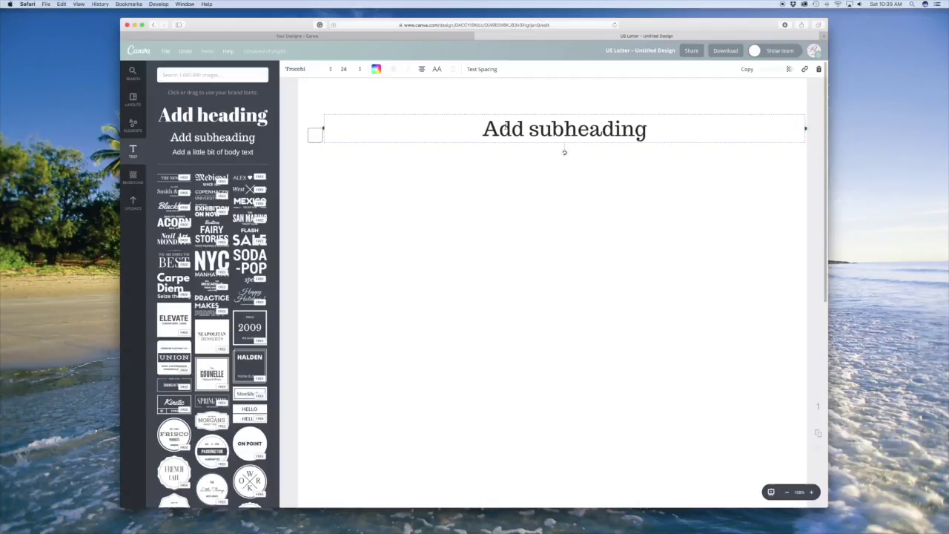
Step: Replace the subheading text with a left-aligned line of underscores filling the width
click(505, 127)
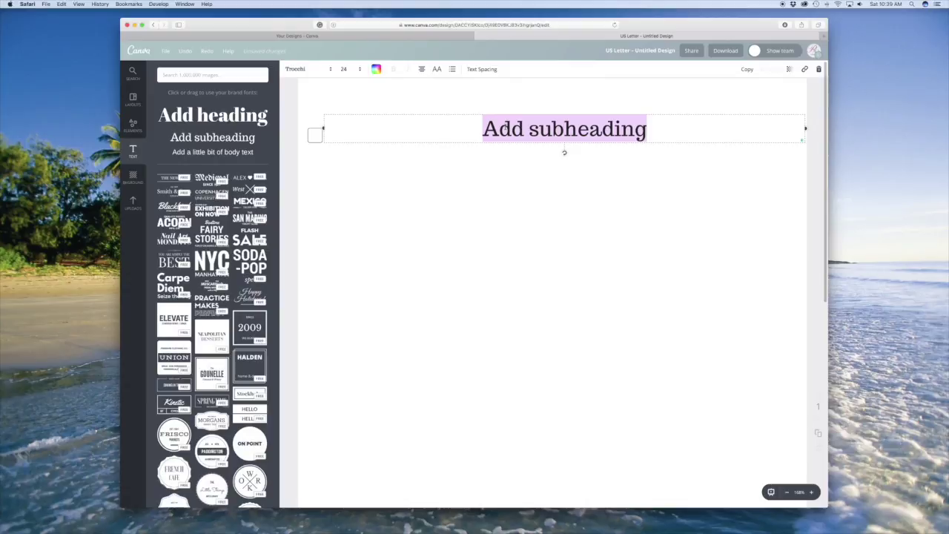
text(_)
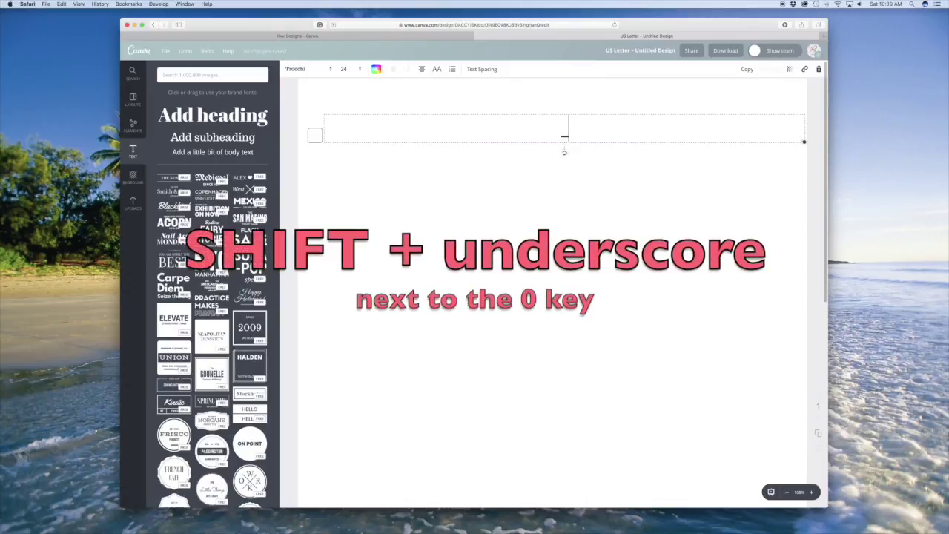
text(___________)
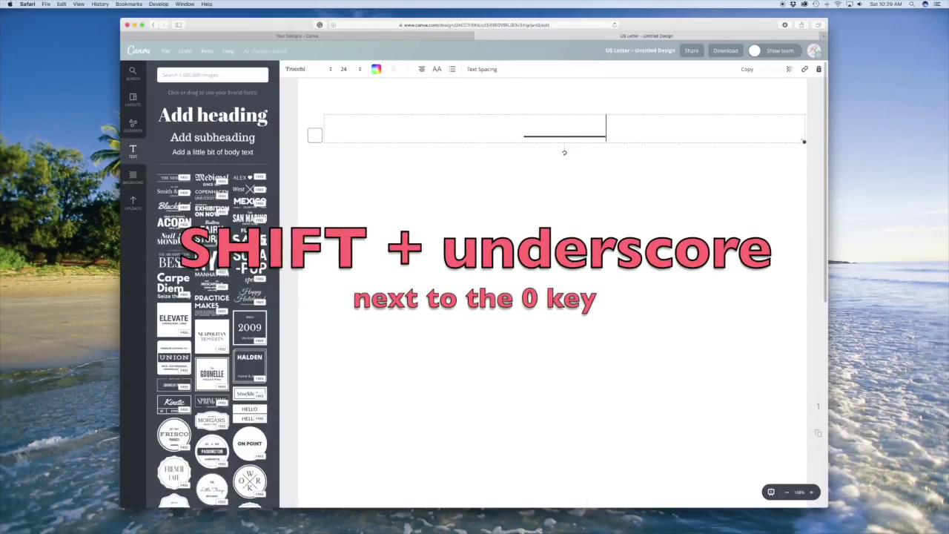
text(__________________________________________)
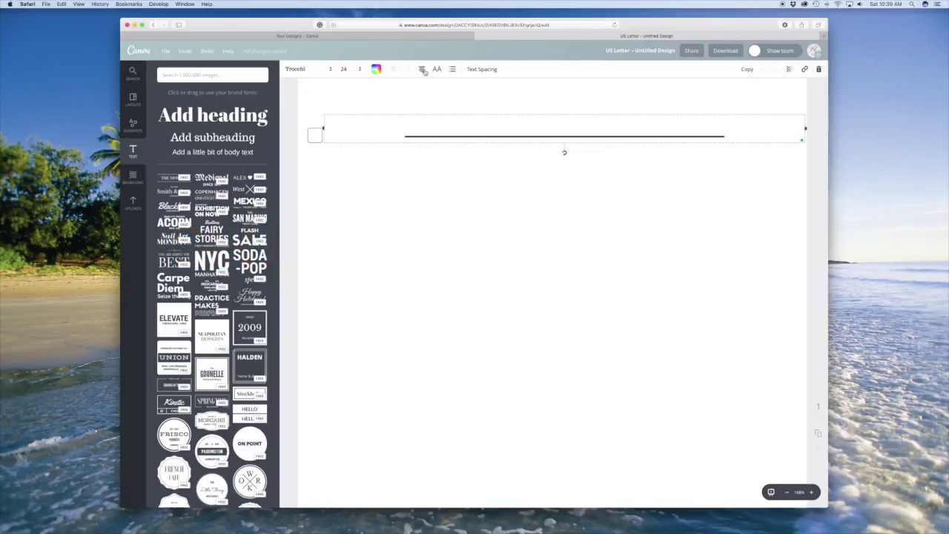
click(421, 69)
click(424, 92)
text(_____)
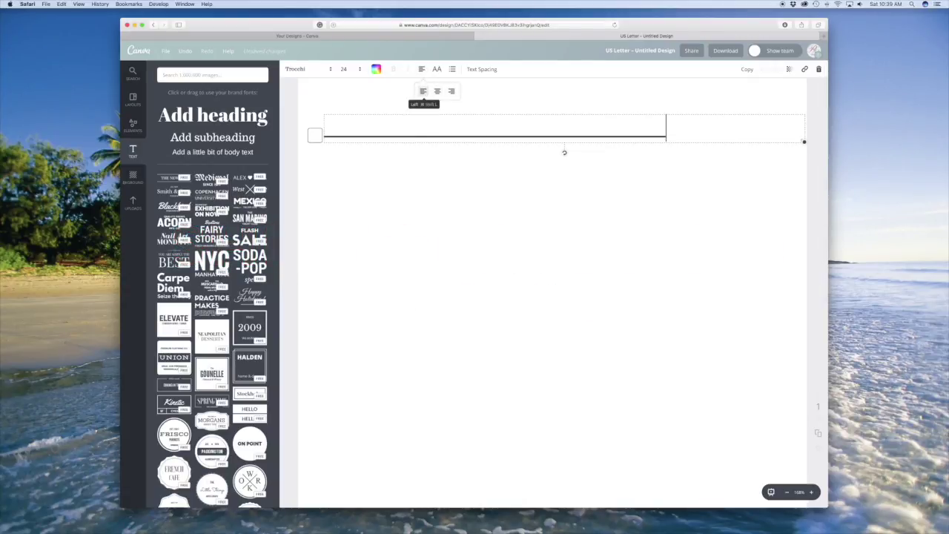
text(__)
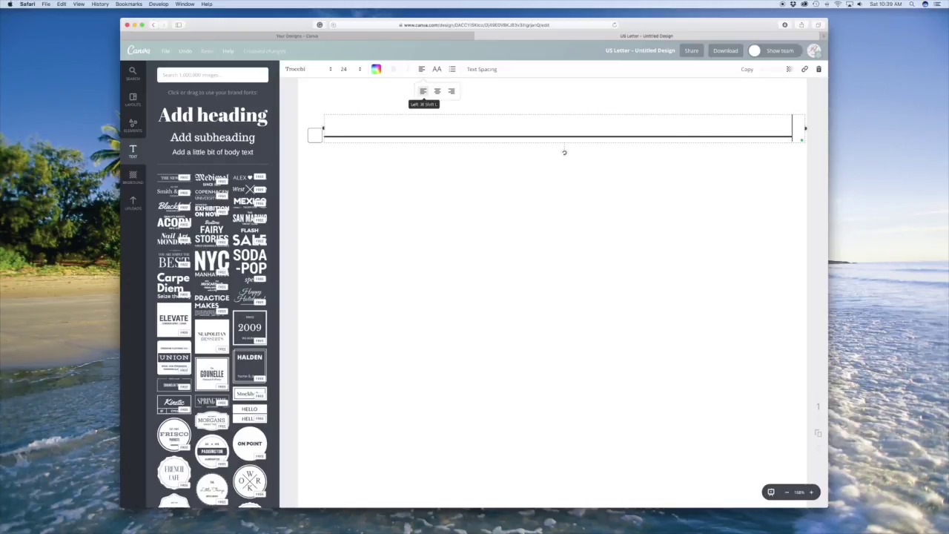
Step: Nudge the underscore line level with the checkbox, then zoom back out to the full page
click(325, 128)
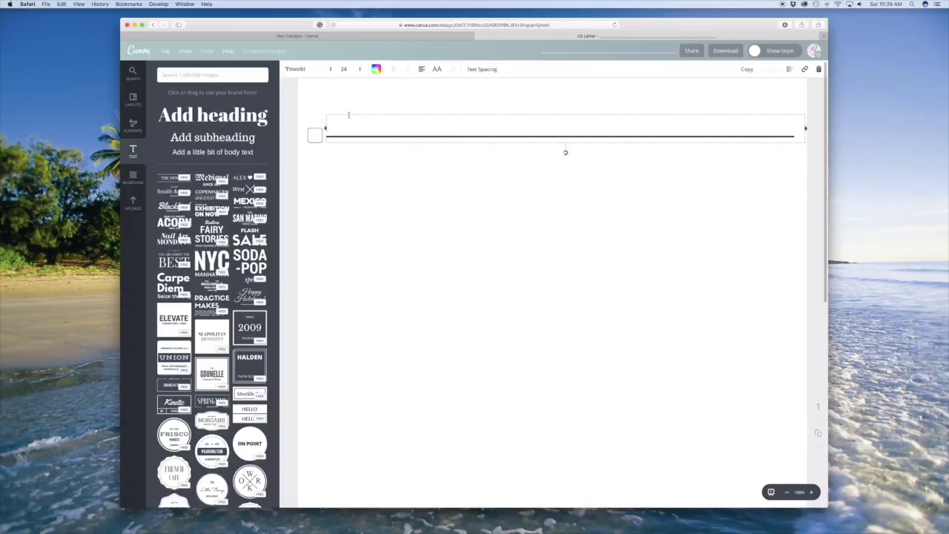
drag(349, 112, 351, 115)
click(350, 114)
drag(349, 113, 349, 116)
key(Down)
key(Down)
key(Down)
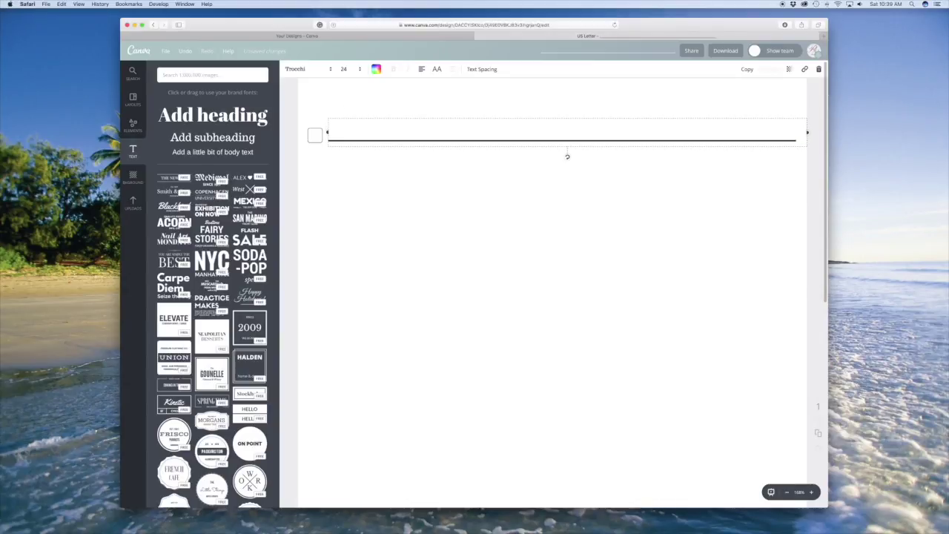
key(Down)
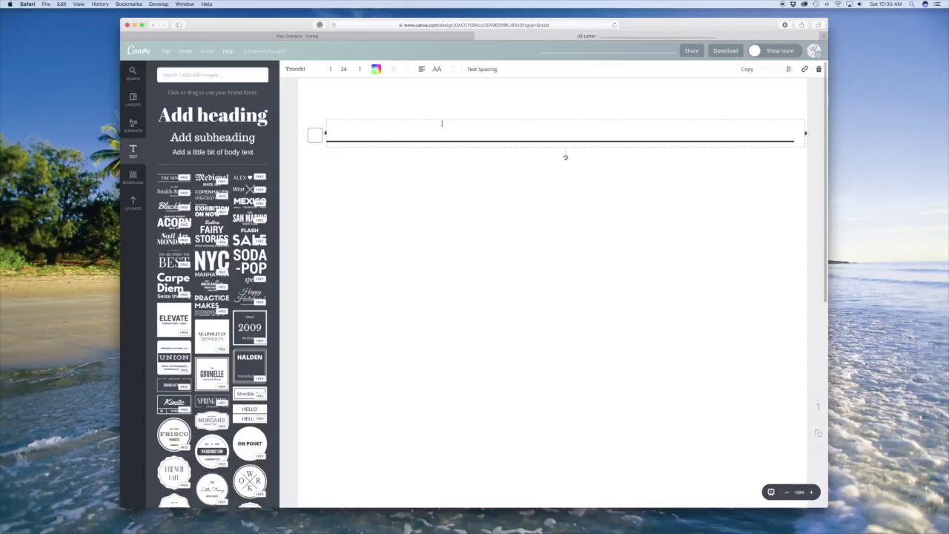
click(756, 138)
click(727, 176)
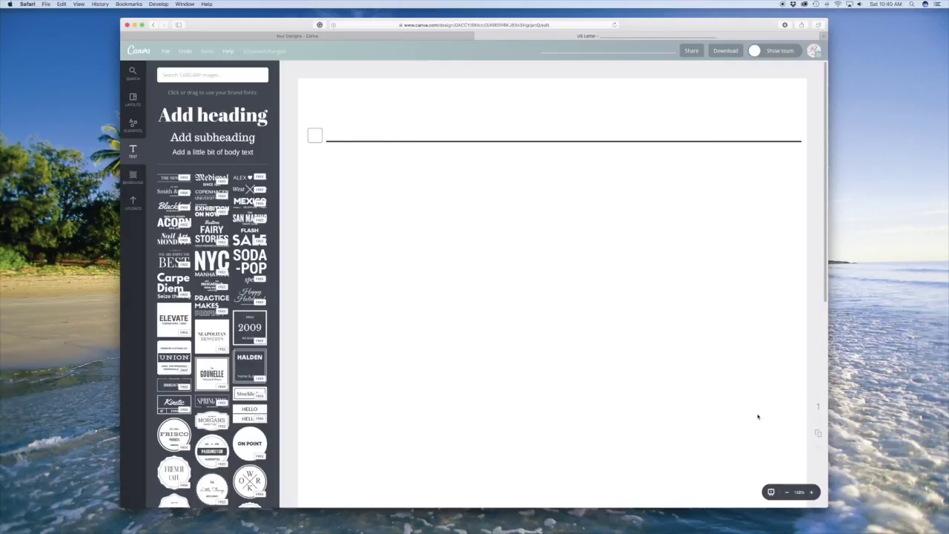
click(787, 491)
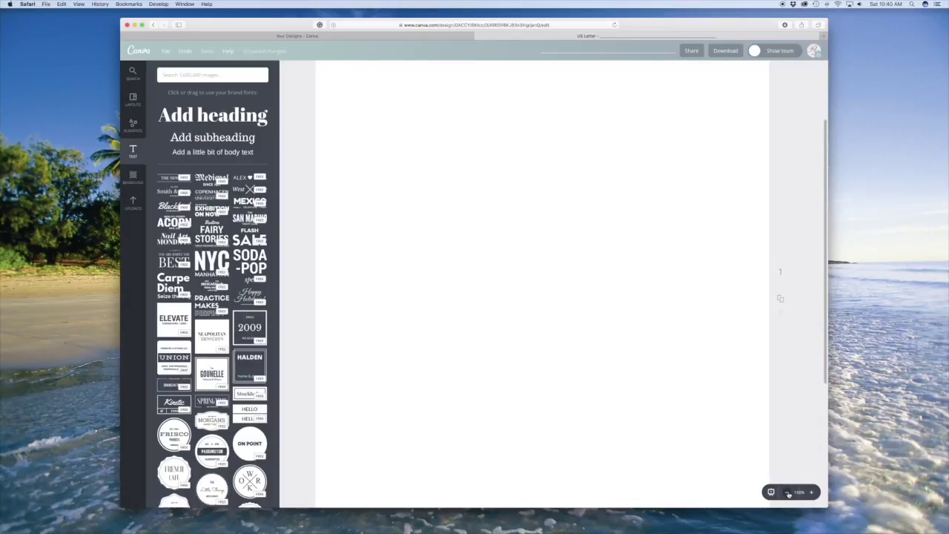
click(788, 492)
click(788, 493)
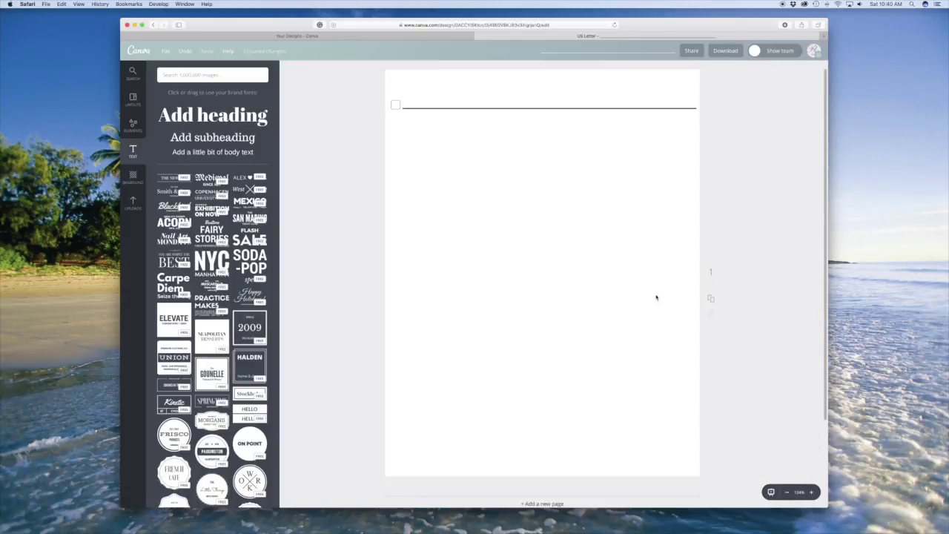
Step: Make the underscore line dark grey at font size 18 and shift it slightly lower
click(427, 106)
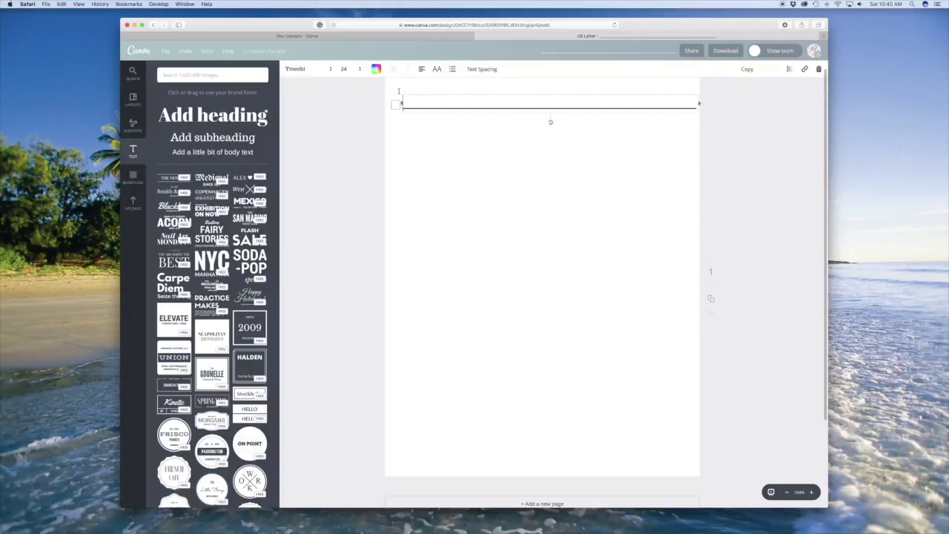
click(376, 69)
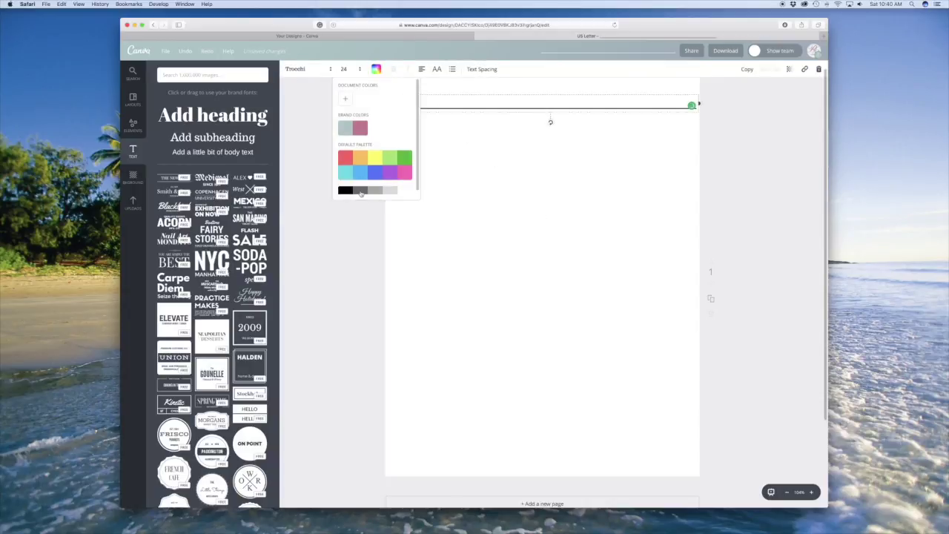
click(362, 191)
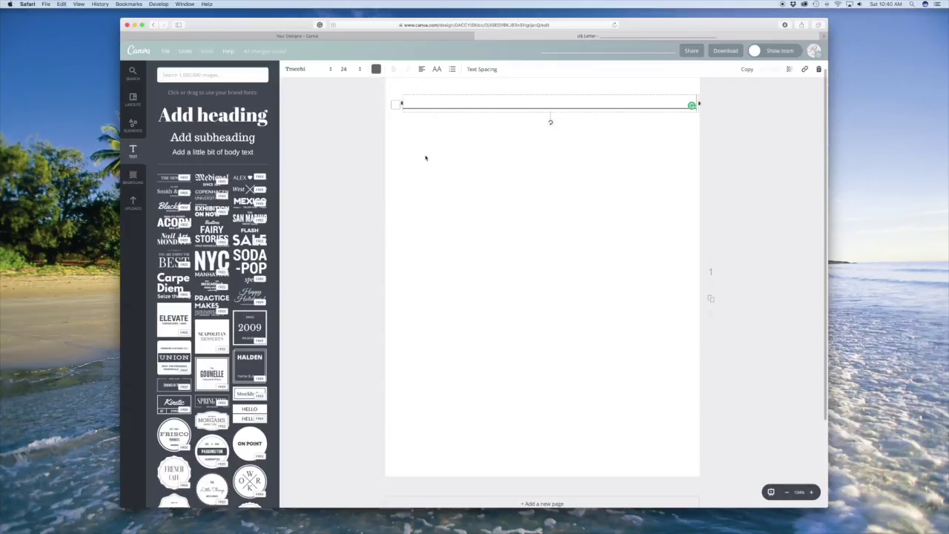
click(346, 69)
click(350, 169)
click(346, 69)
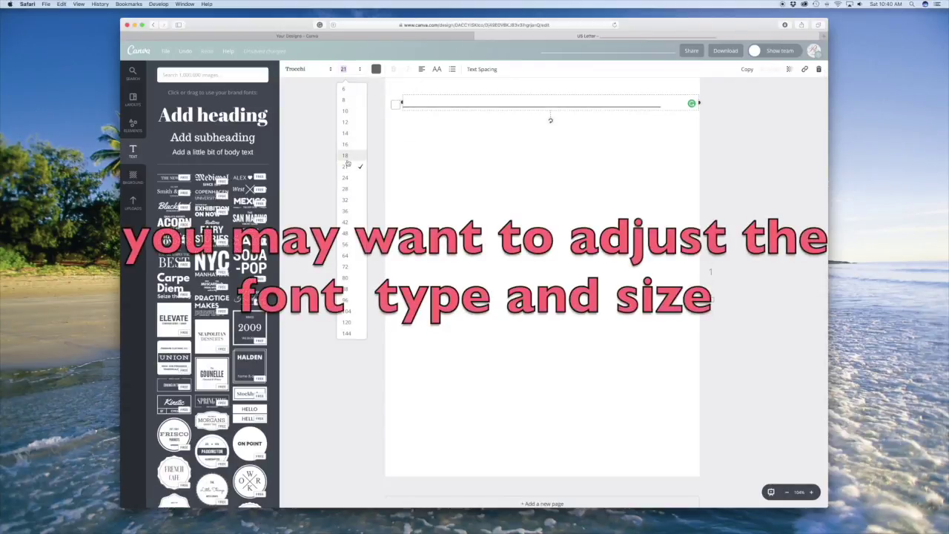
click(347, 160)
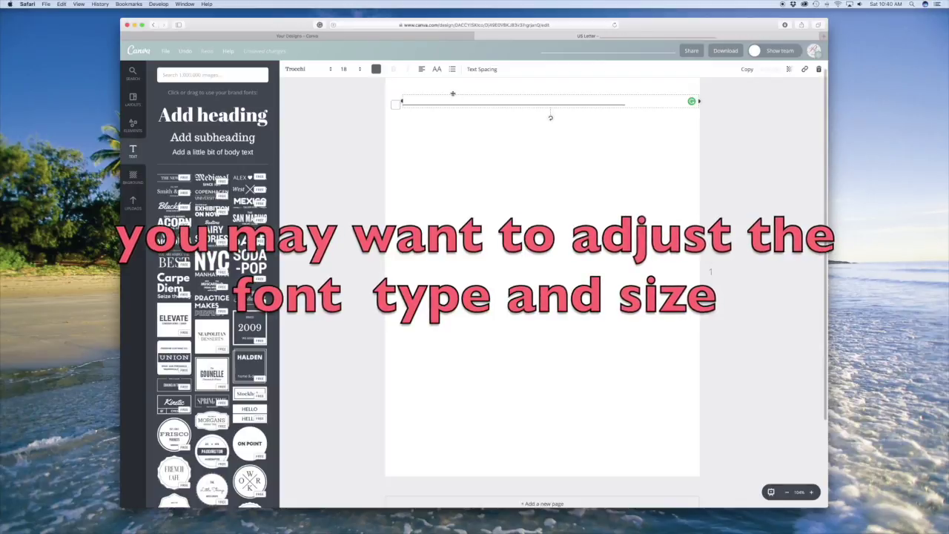
drag(452, 95, 453, 98)
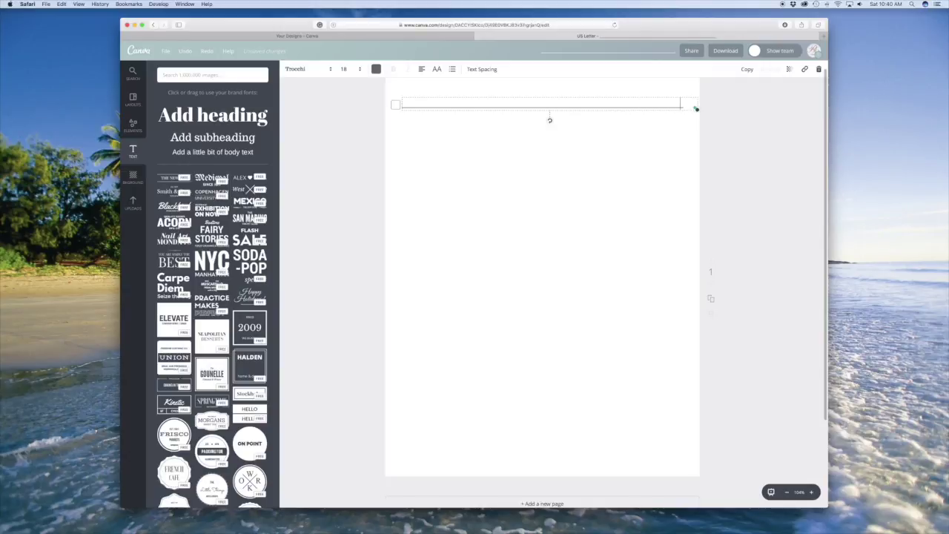
scroll(438, 144, up, 1)
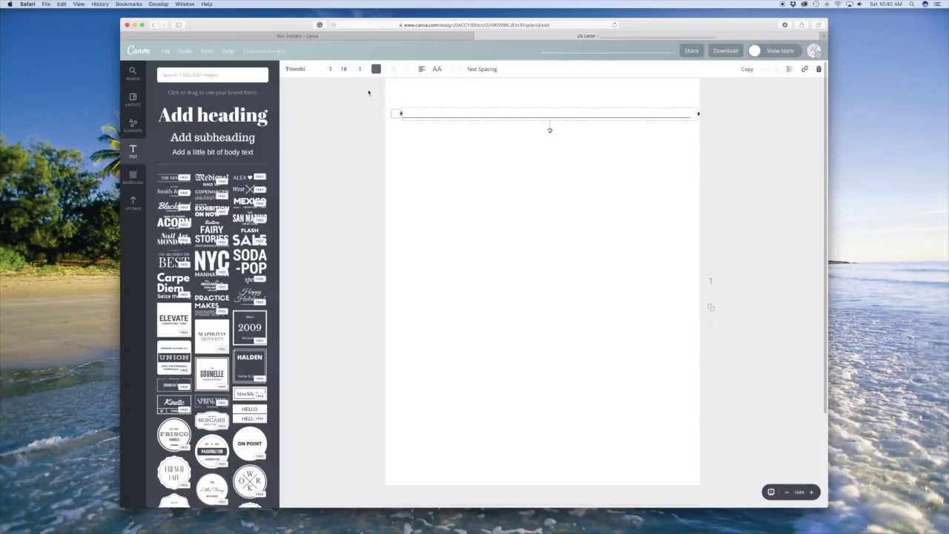
Step: Set the underscore line to Times New Roman at size 14
click(342, 68)
click(351, 135)
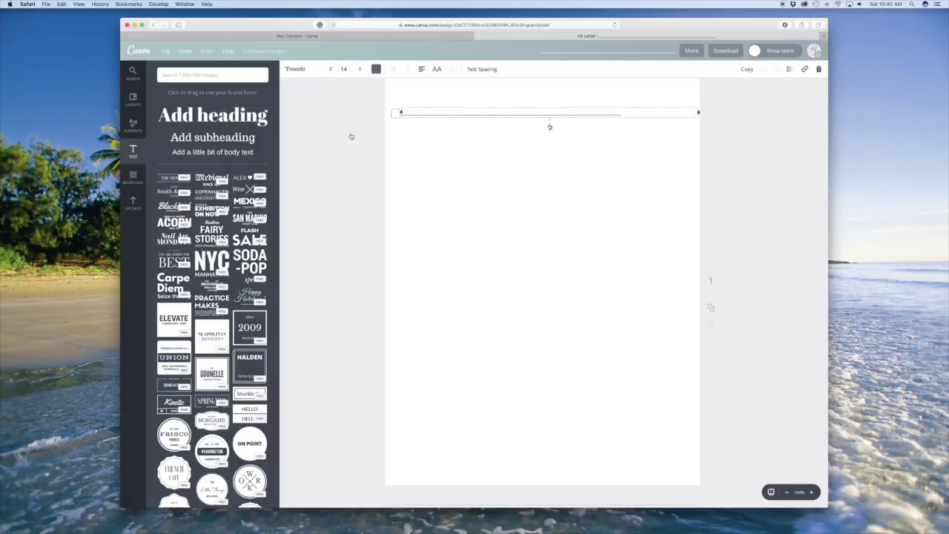
click(811, 492)
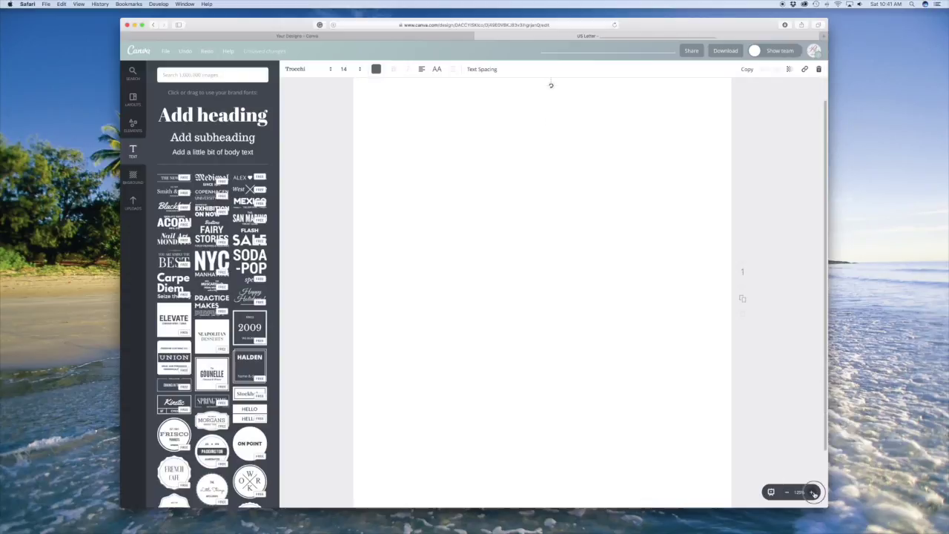
click(812, 492)
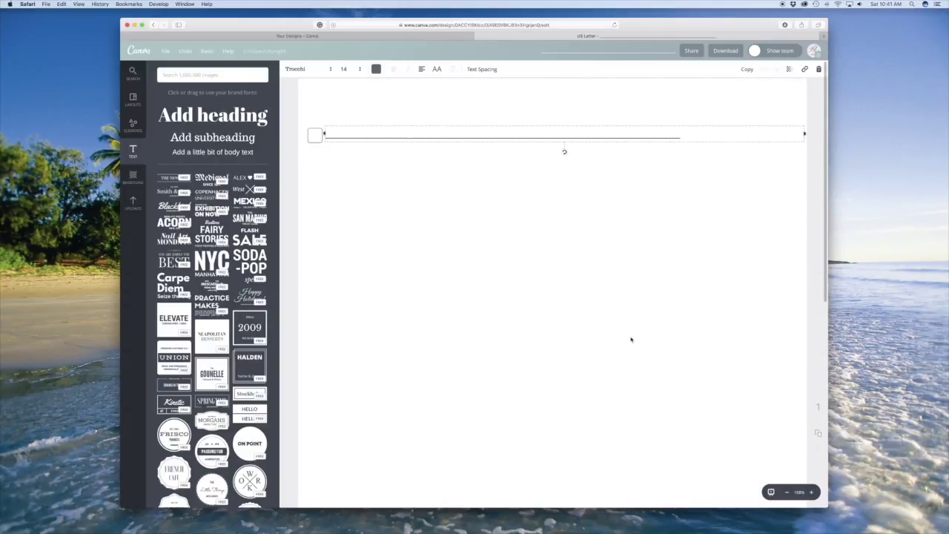
click(312, 72)
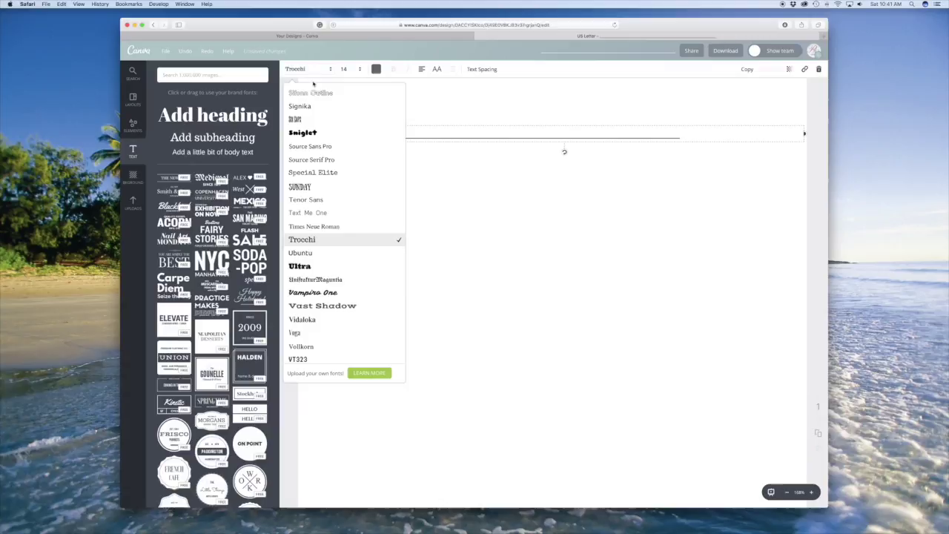
click(323, 228)
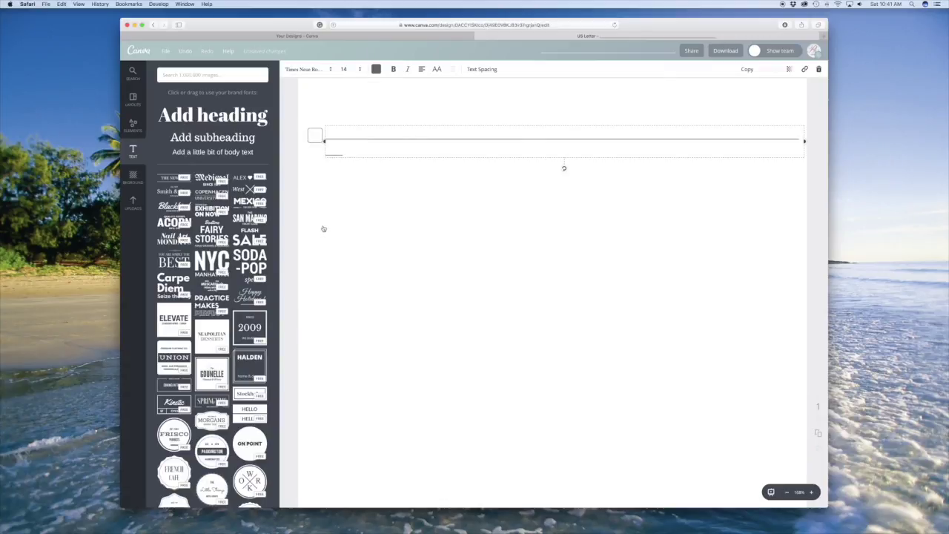
Step: Delete the extra empty text line and nudge the underscore line down to the checkbox
click(346, 153)
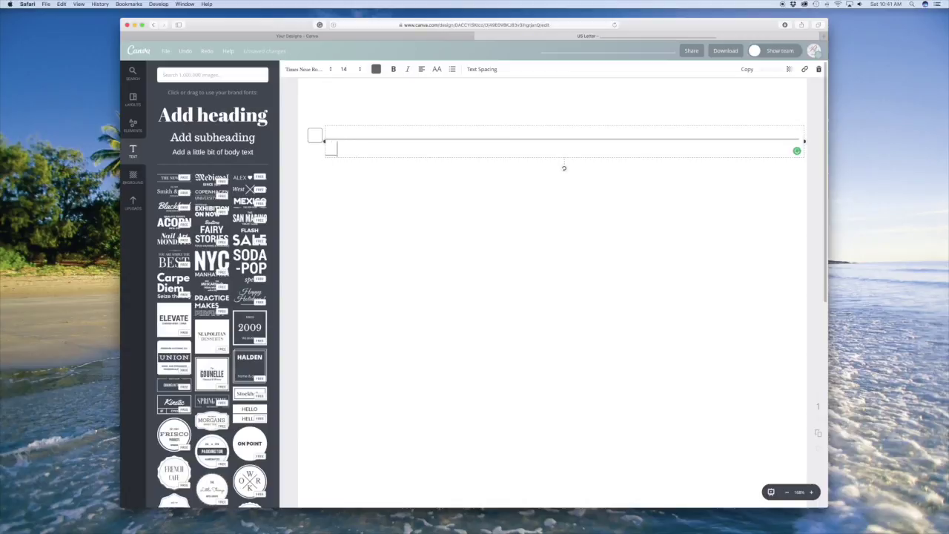
key(BackSpace)
click(363, 234)
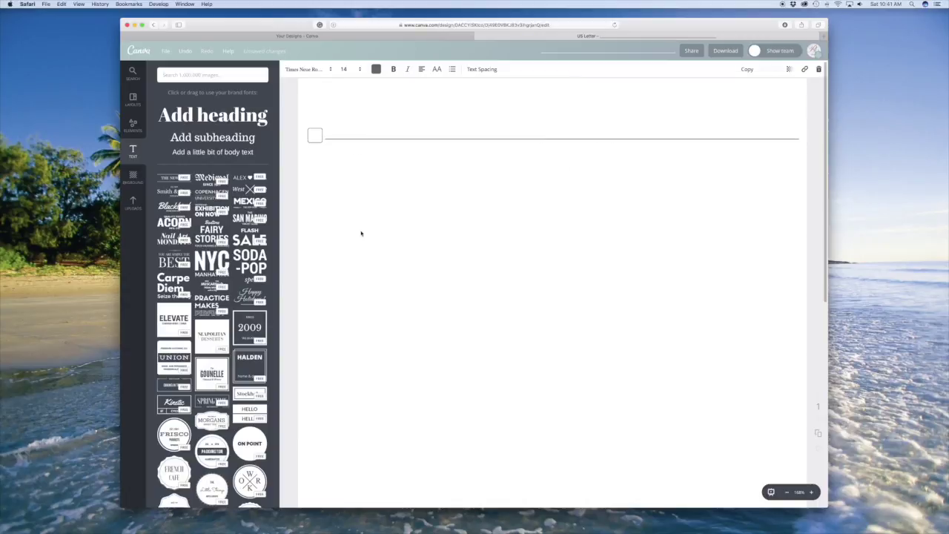
click(352, 127)
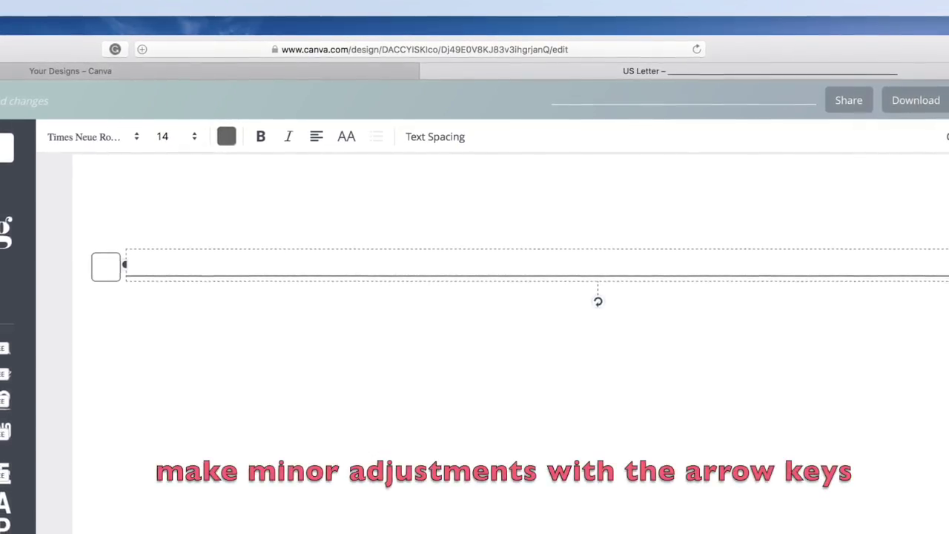
key(Down)
key(Down)
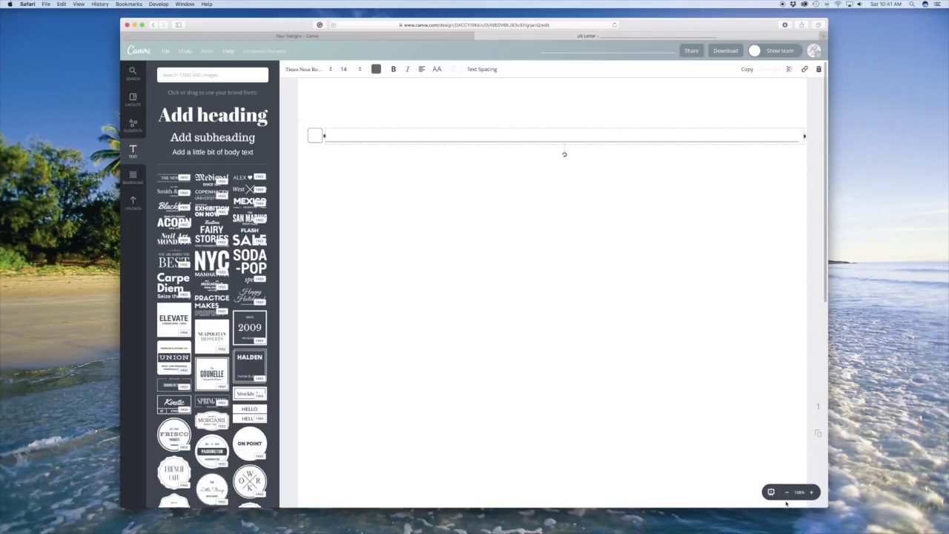
Step: Group the checkbox and underscore line, then shift the group slightly right and down
click(790, 493)
click(789, 493)
click(789, 492)
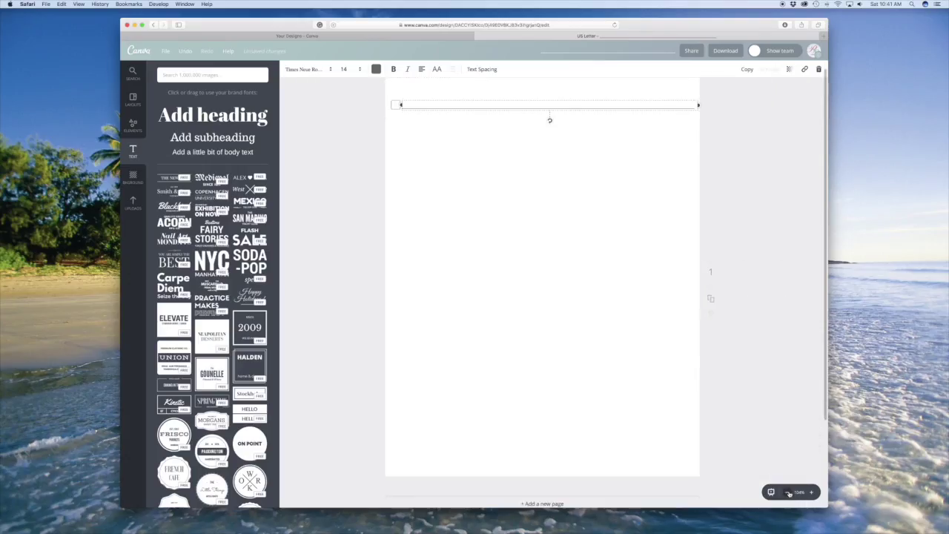
click(790, 493)
click(401, 128)
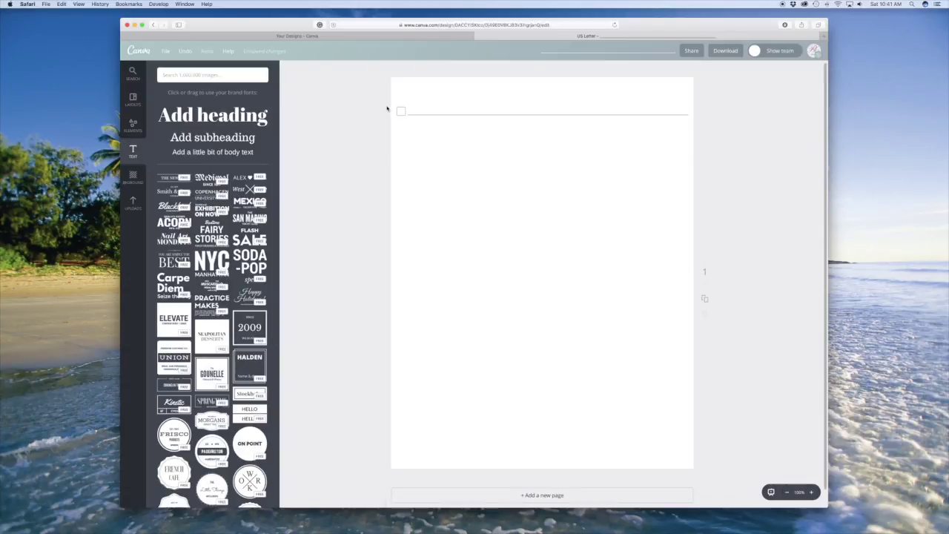
drag(387, 109, 607, 129)
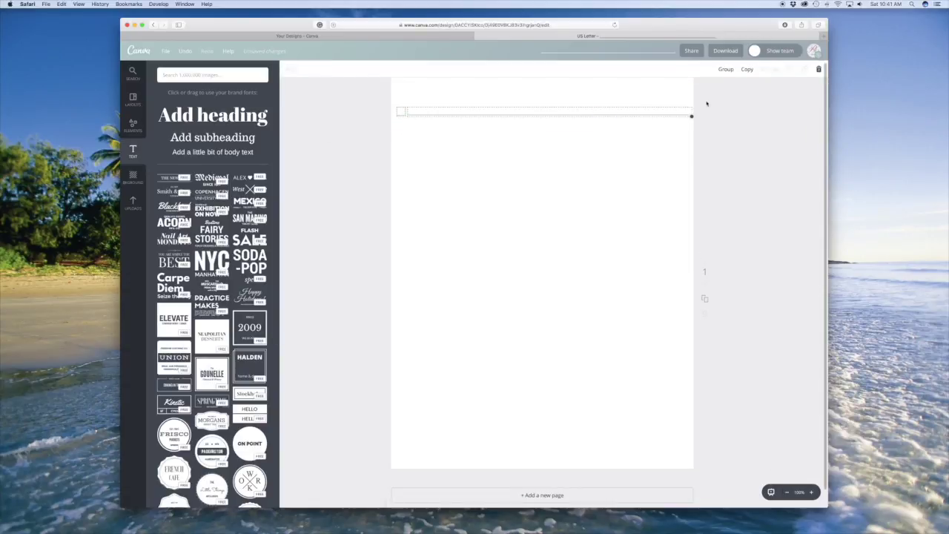
click(726, 70)
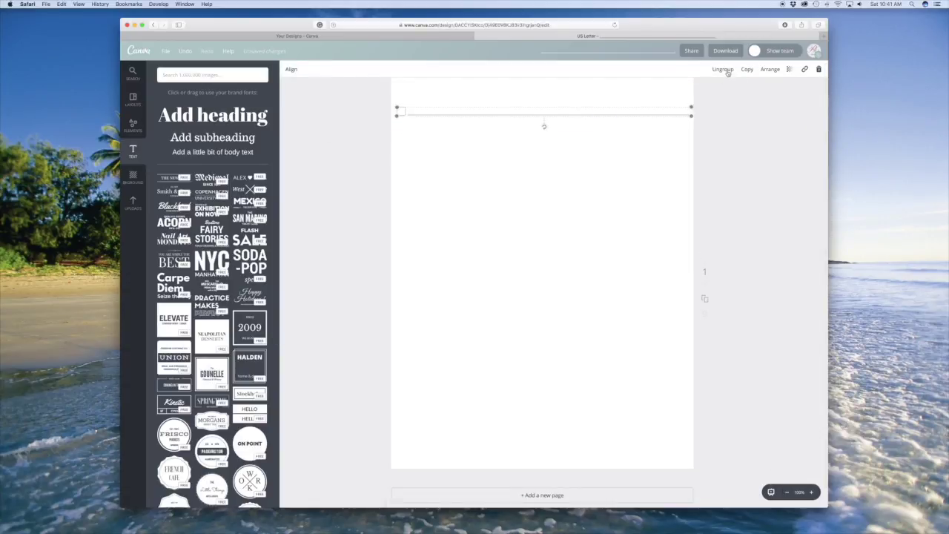
drag(647, 112, 666, 120)
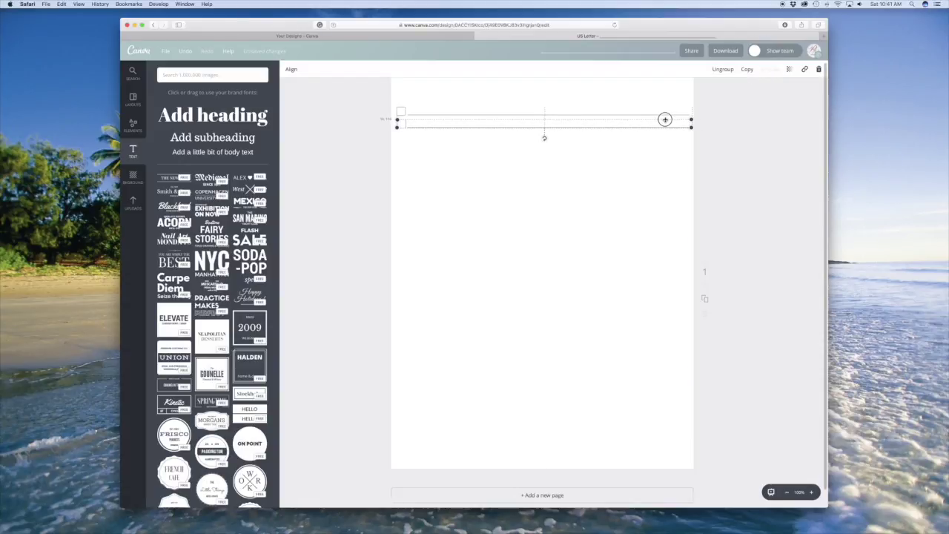
Step: Duplicate the checkbox rows and align the copies evenly beneath the originals
click(657, 155)
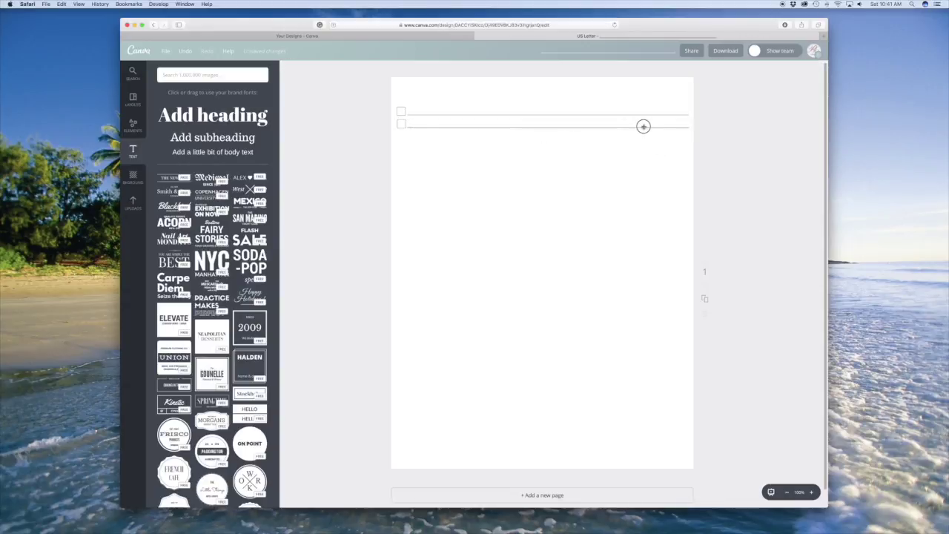
drag(644, 126, 643, 129)
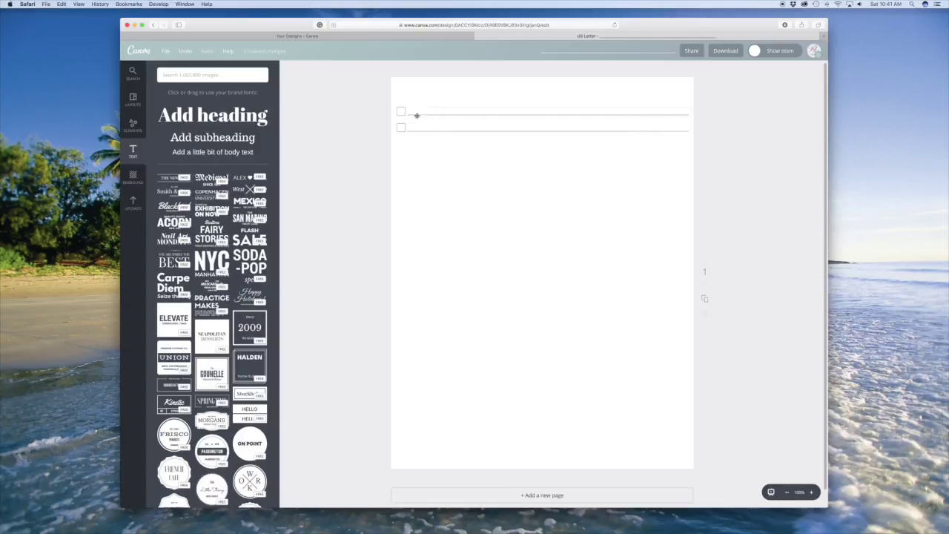
drag(373, 109, 445, 138)
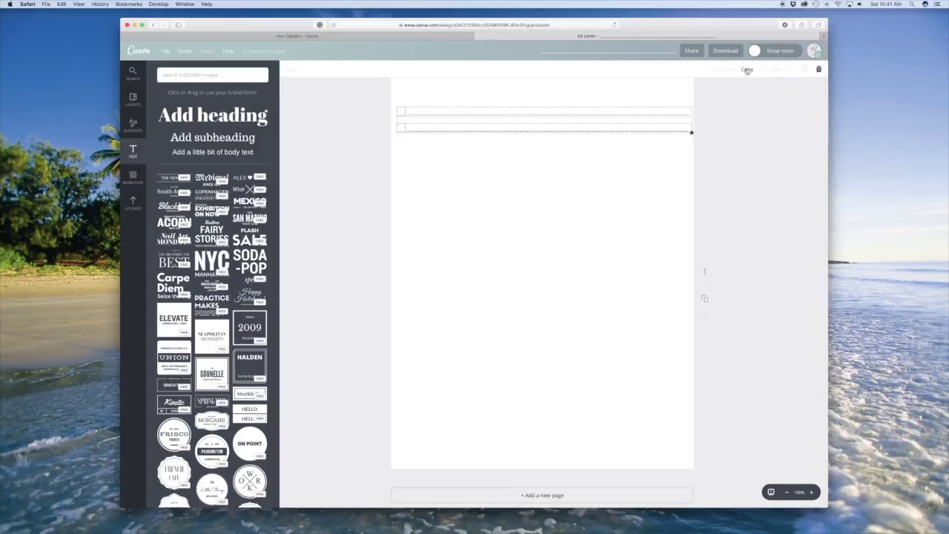
click(747, 70)
drag(609, 119, 599, 140)
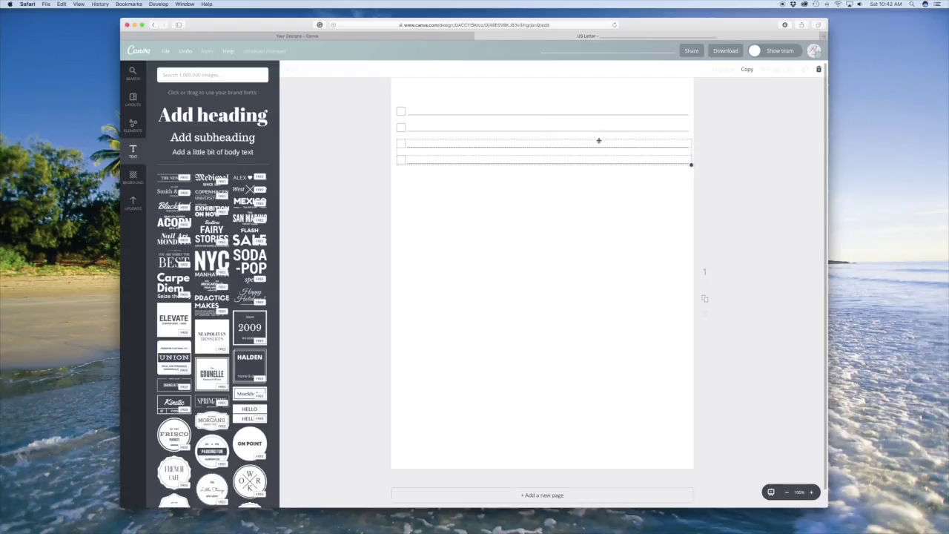
click(738, 139)
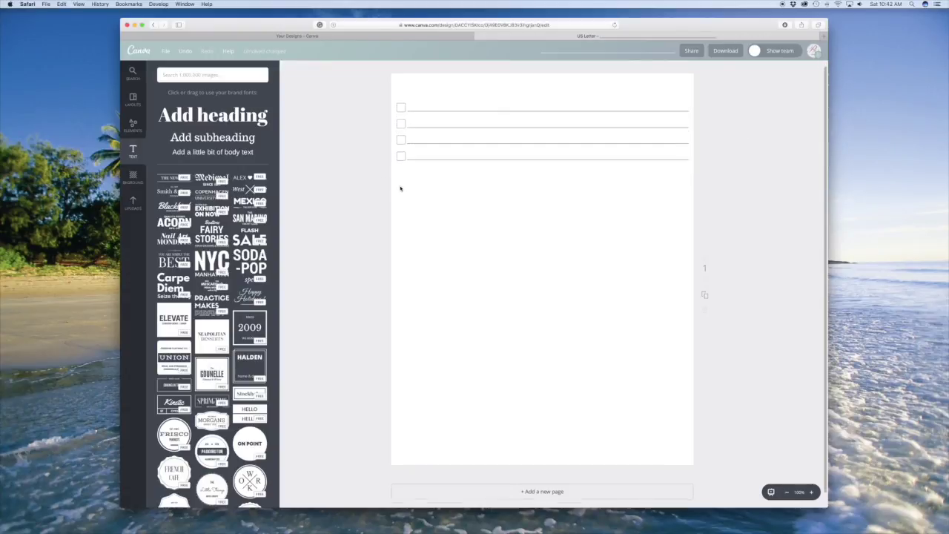
drag(387, 105, 487, 171)
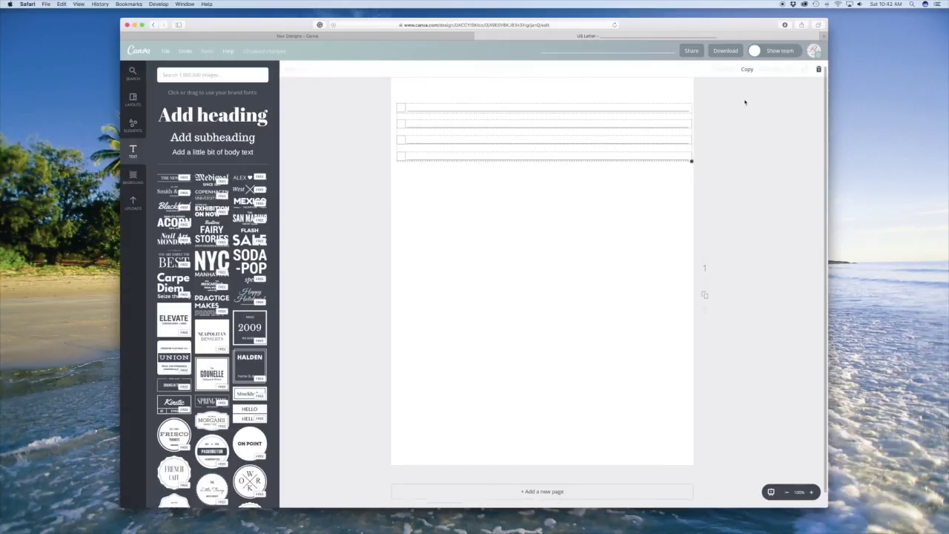
drag(589, 148, 540, 172)
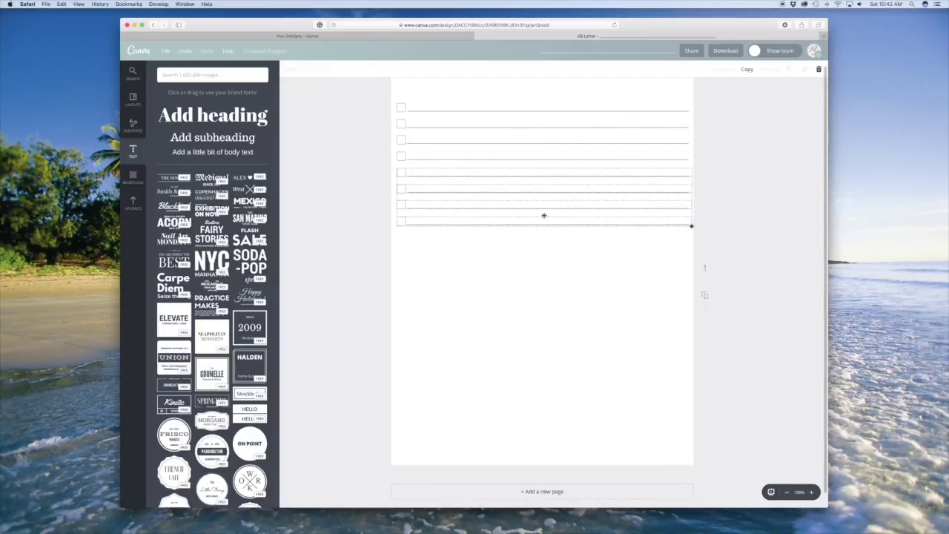
click(549, 279)
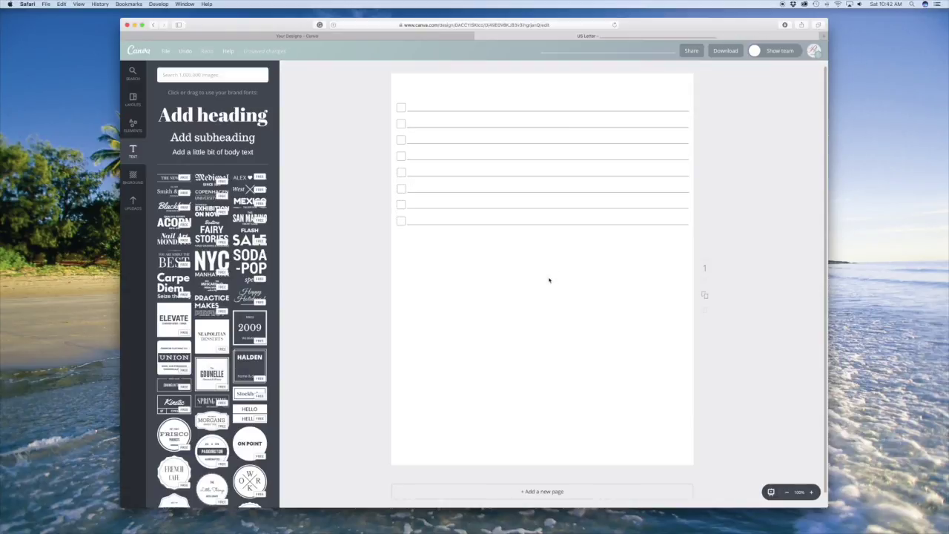
Step: Duplicate the eight rows twice more, stacking copies down to the bottom of the page
drag(371, 95, 513, 227)
key(super+d)
drag(434, 193, 487, 349)
click(349, 257)
key(super+d)
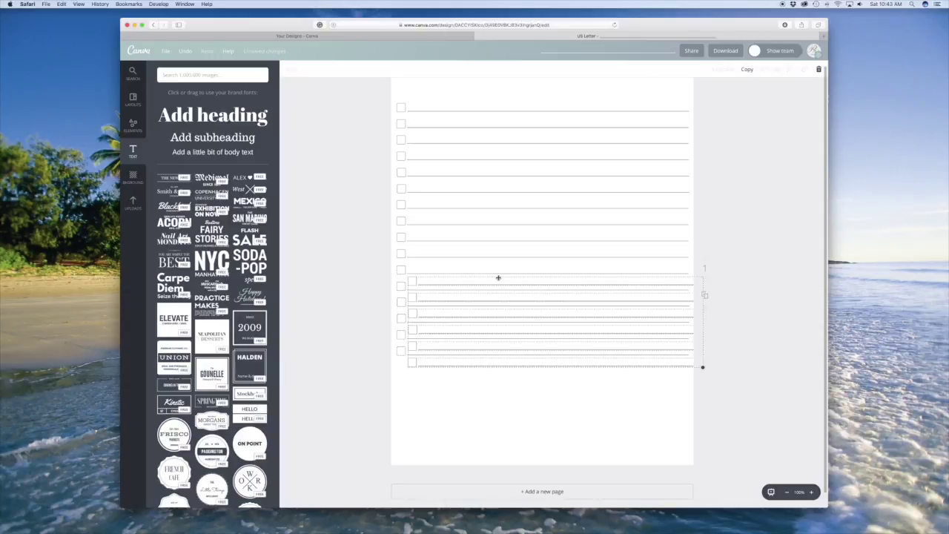
drag(498, 278, 428, 362)
click(351, 324)
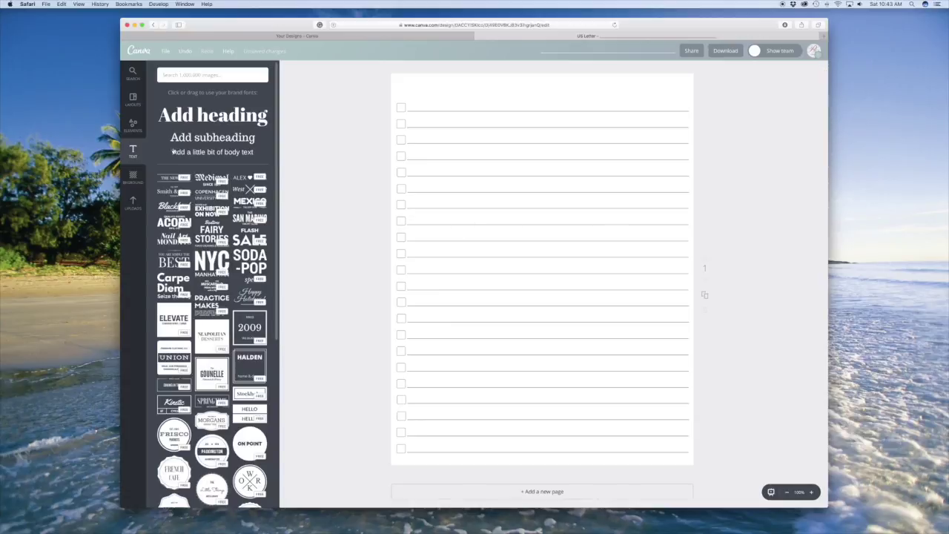
Step: Add a body-text box at the page bottom in Lato, size 10
click(213, 152)
drag(542, 288, 554, 459)
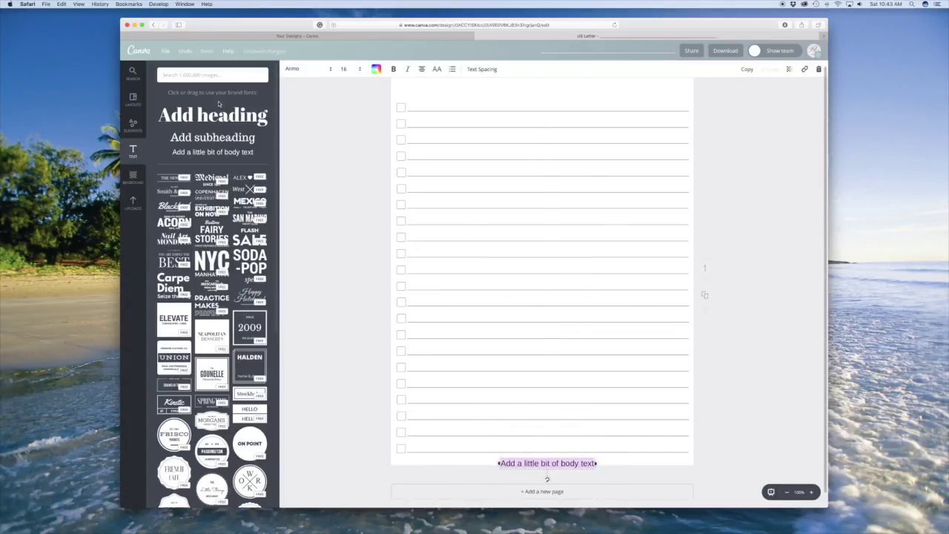
click(350, 71)
click(345, 110)
click(308, 69)
scroll(309, 165, down, 10)
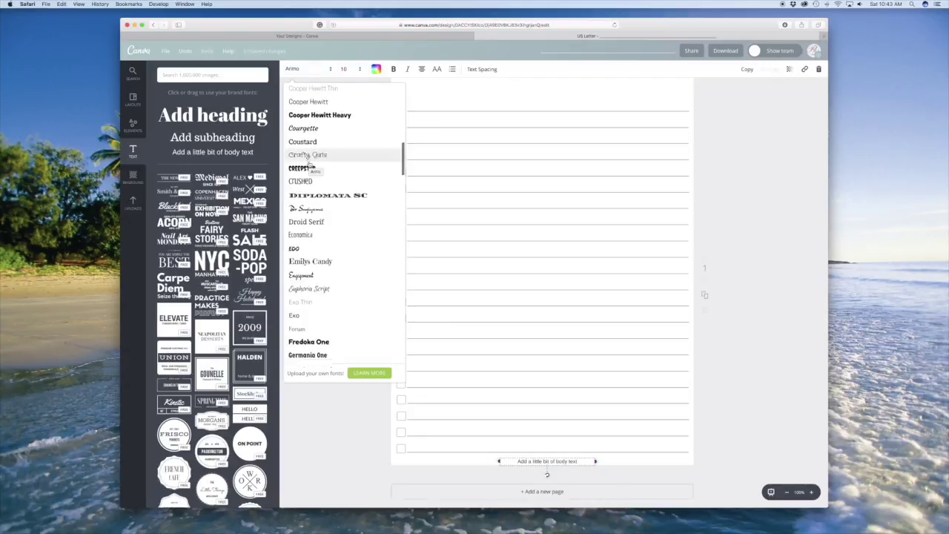
scroll(309, 165, down, 1)
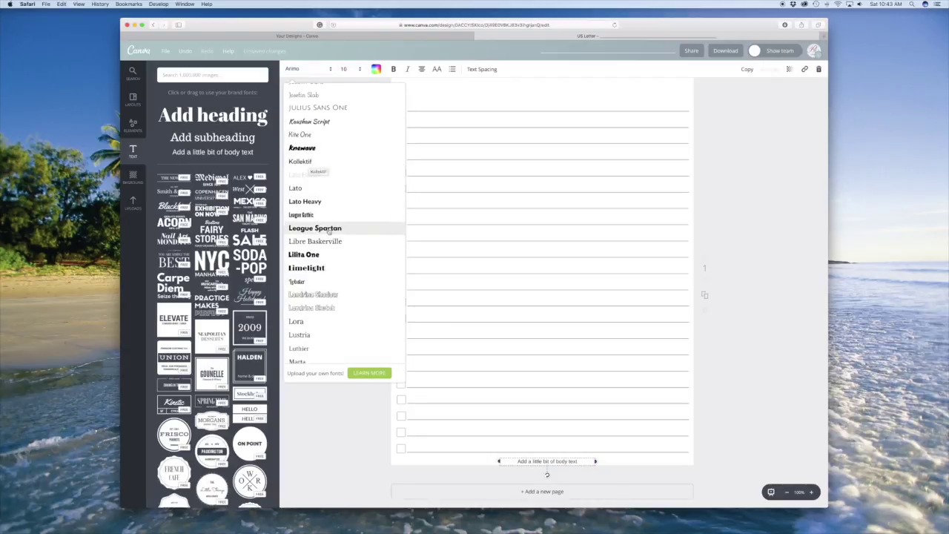
click(295, 188)
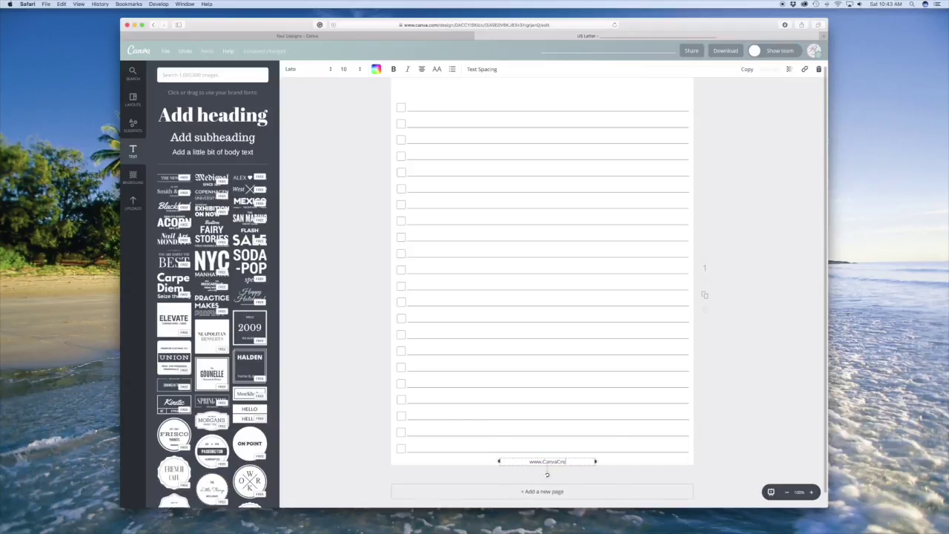
text(com)
scroll(359, 120, down, 1)
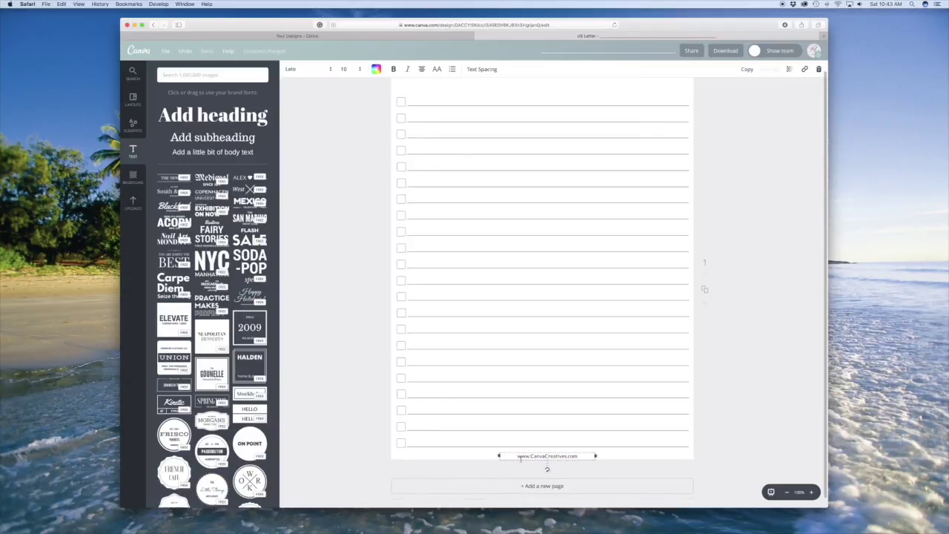
key(super+a)
click(376, 69)
click(378, 193)
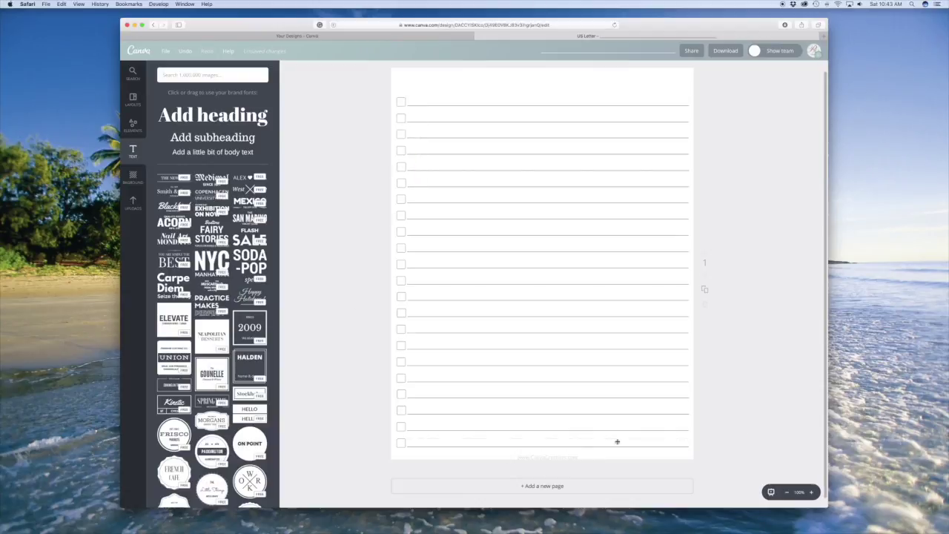
click(752, 393)
scroll(752, 392, up, 1)
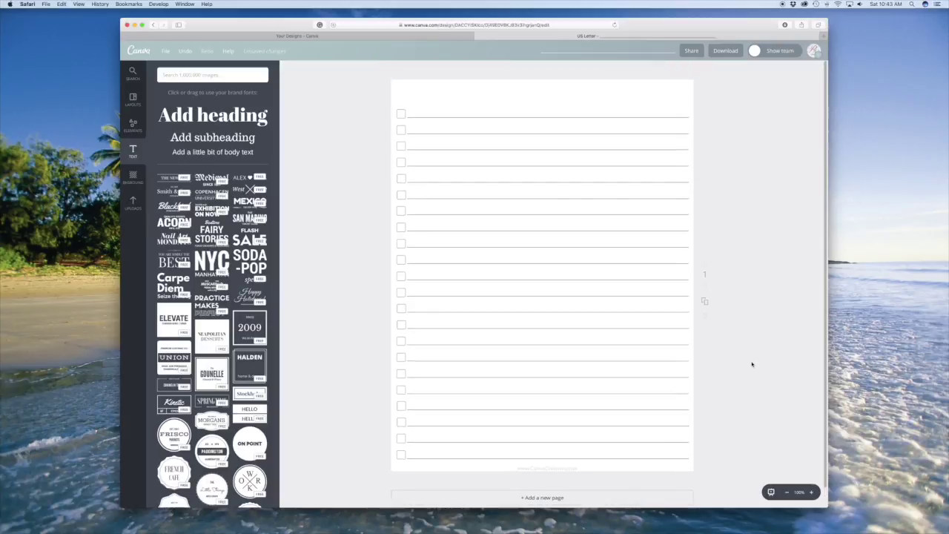
click(233, 123)
Step: Place a full-width League Spartan heading reading 'Get It Done!' at the page top
drag(532, 273, 447, 77)
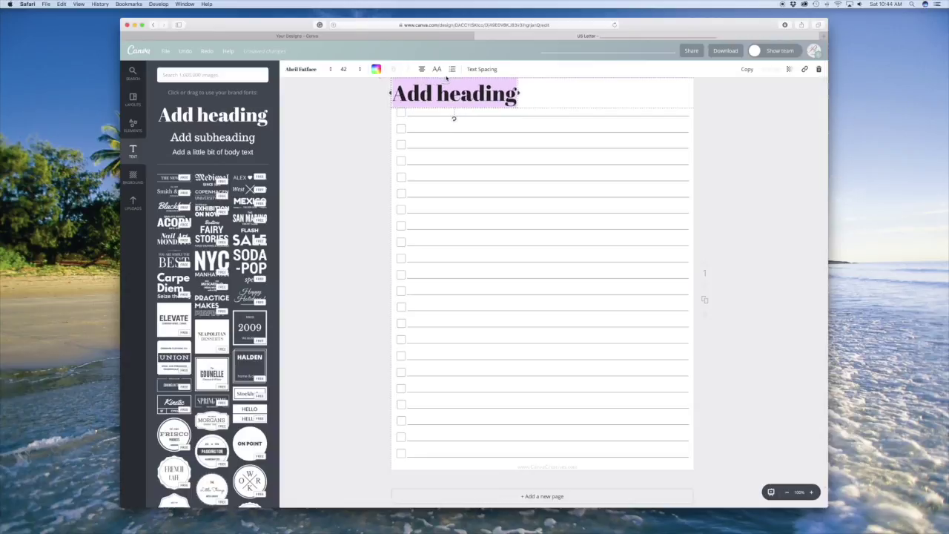
drag(520, 93, 695, 95)
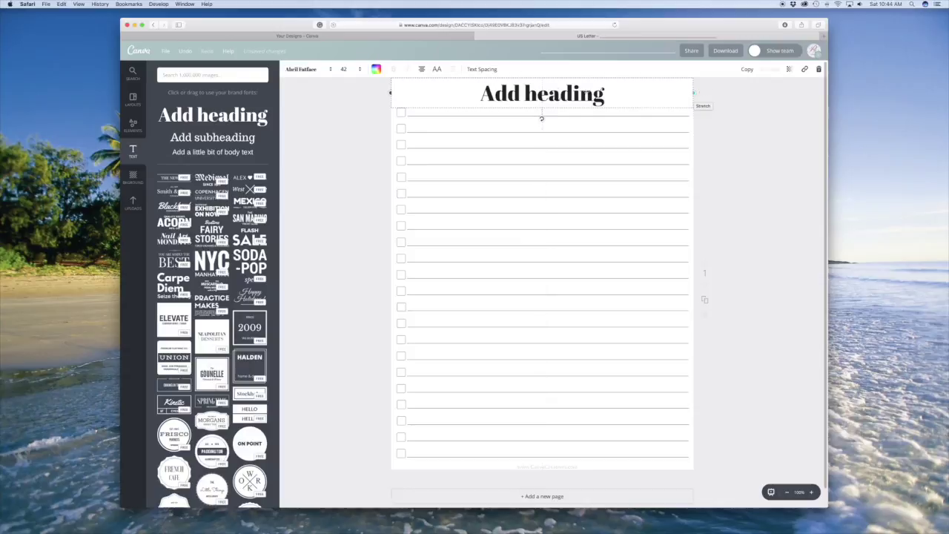
click(319, 69)
scroll(321, 176, down, 15)
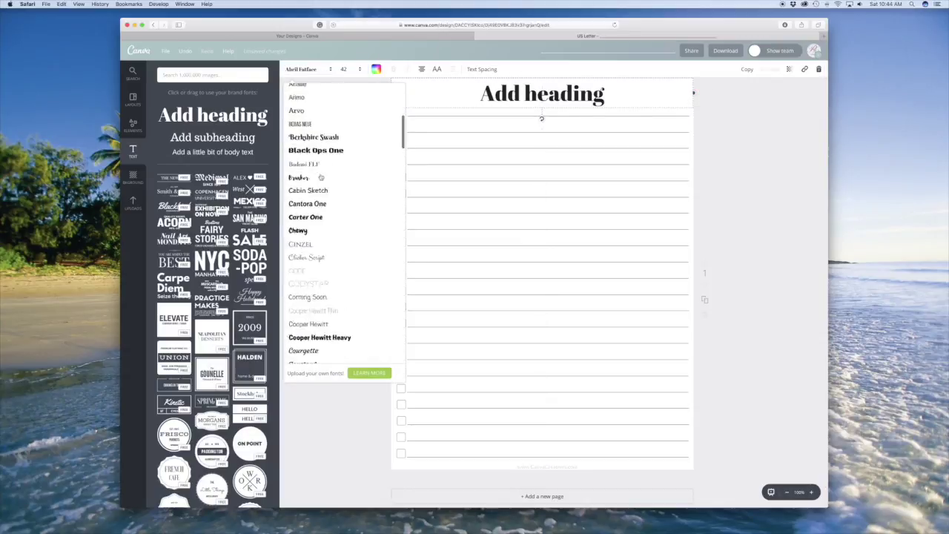
scroll(321, 176, down, 3)
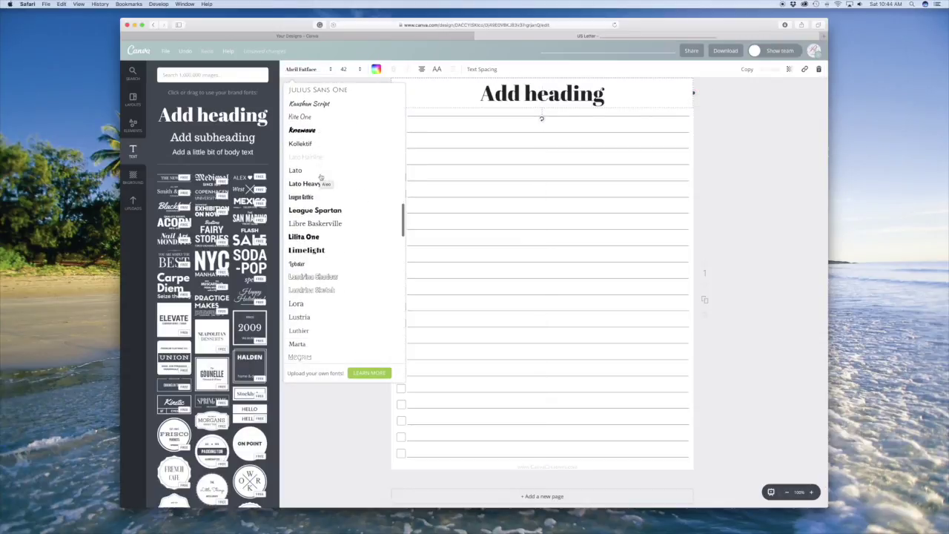
click(364, 193)
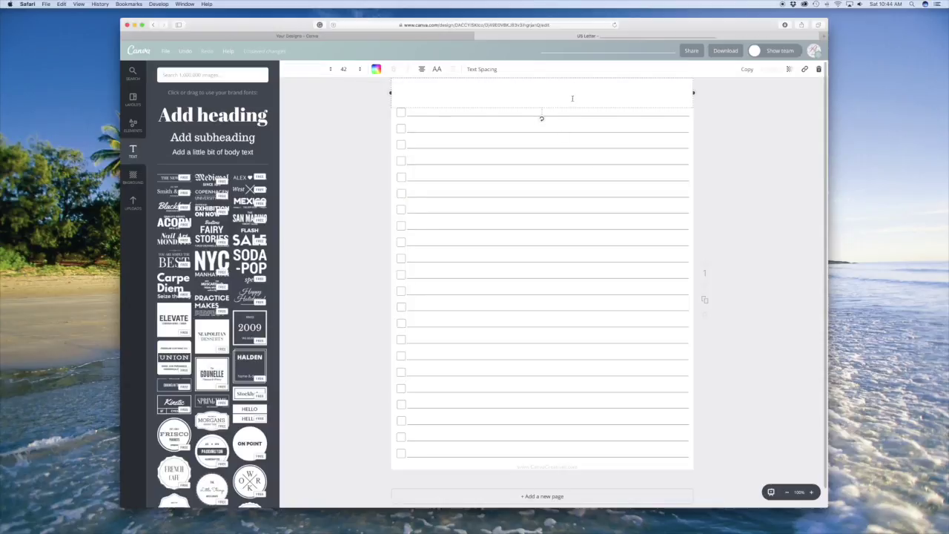
click(572, 98)
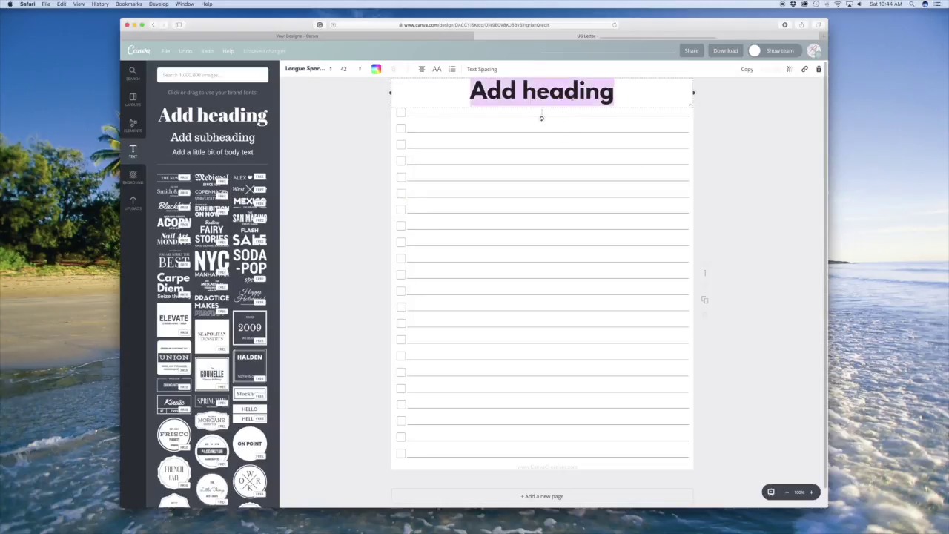
text(Get It Done!)
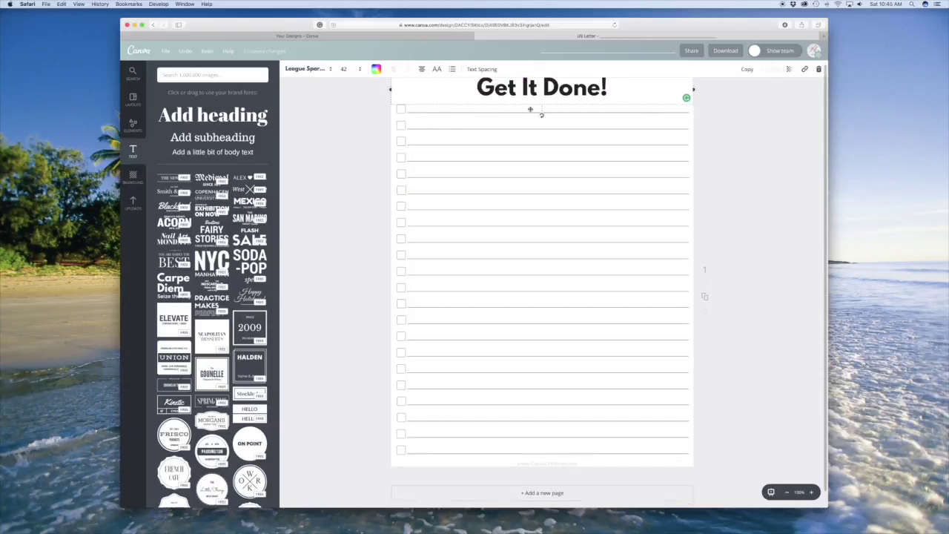
Step: Set the heading to size 28, centred, all uppercase and grey
click(346, 69)
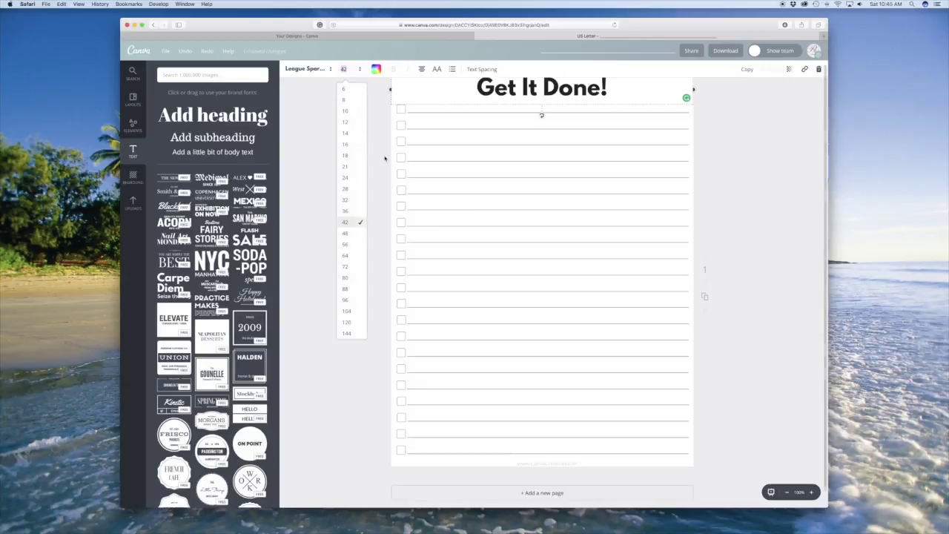
click(344, 189)
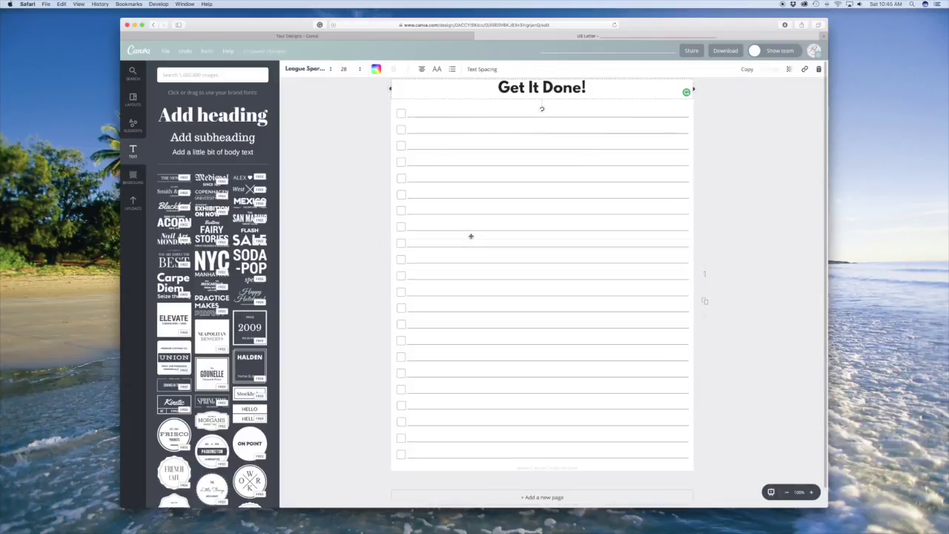
click(757, 331)
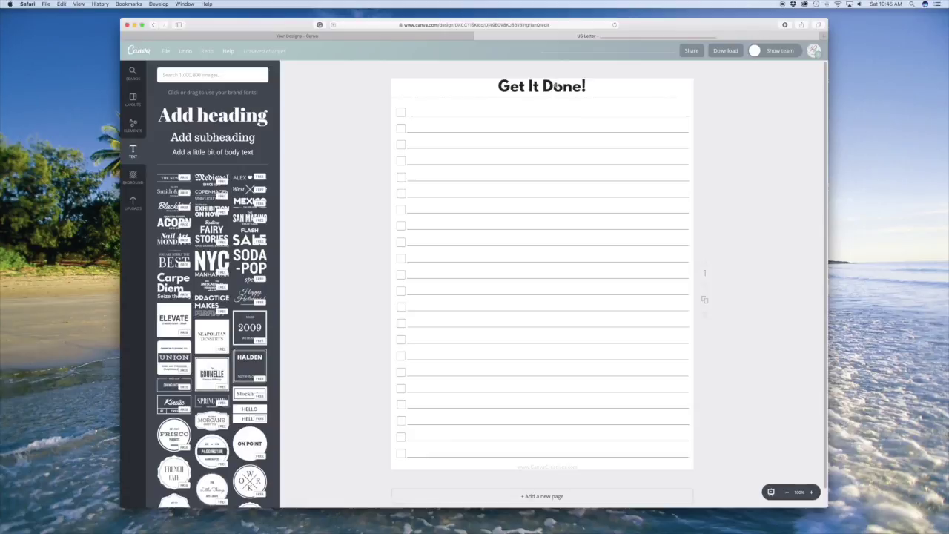
drag(556, 86, 556, 89)
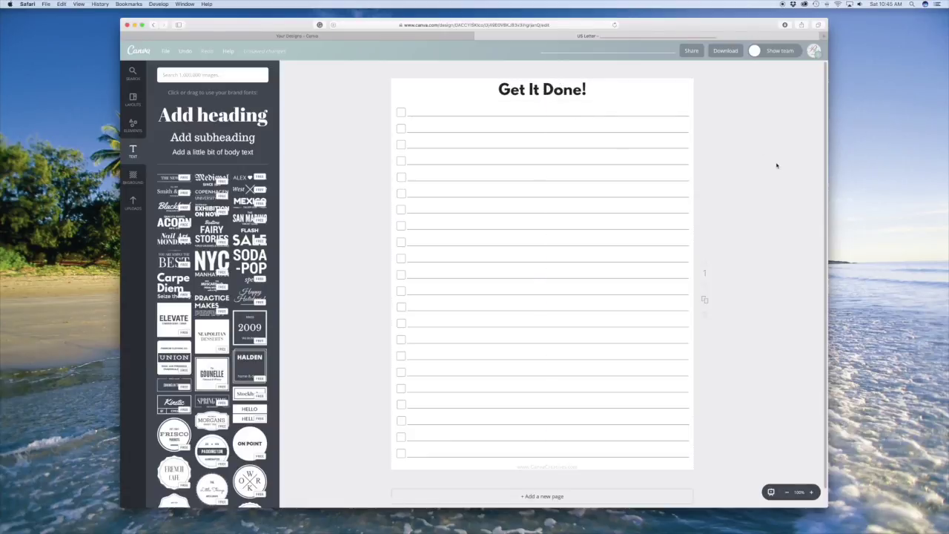
click(528, 94)
click(437, 69)
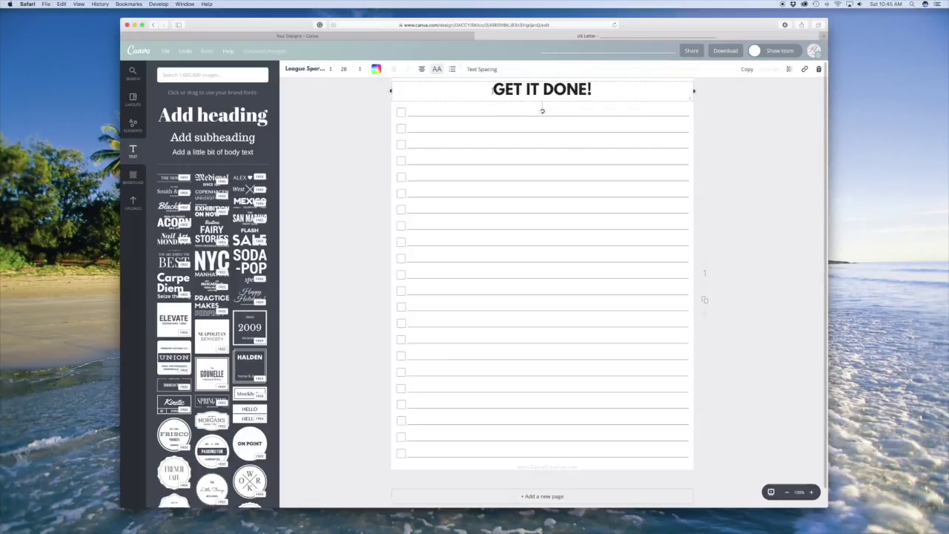
drag(492, 89, 602, 90)
click(377, 69)
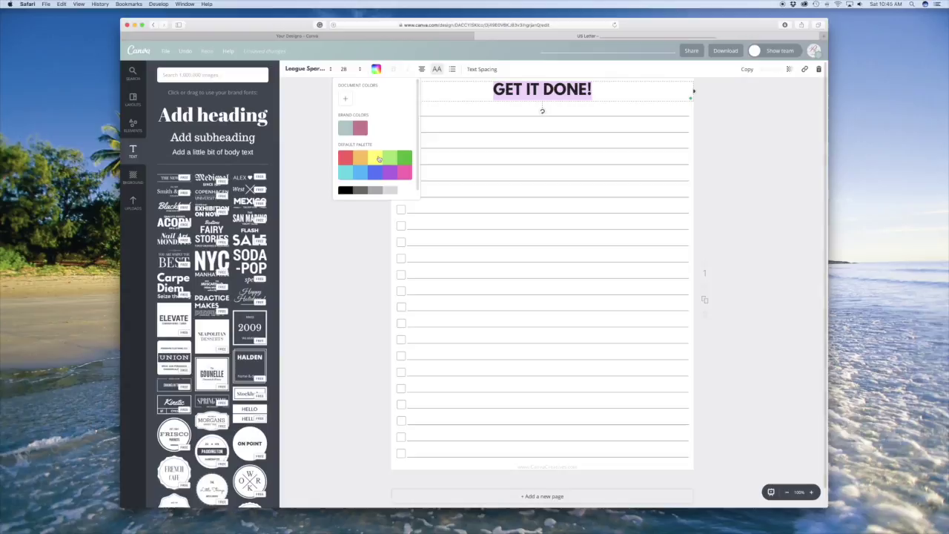
click(376, 190)
Step: Rename the design to 'GetItDone'
click(756, 170)
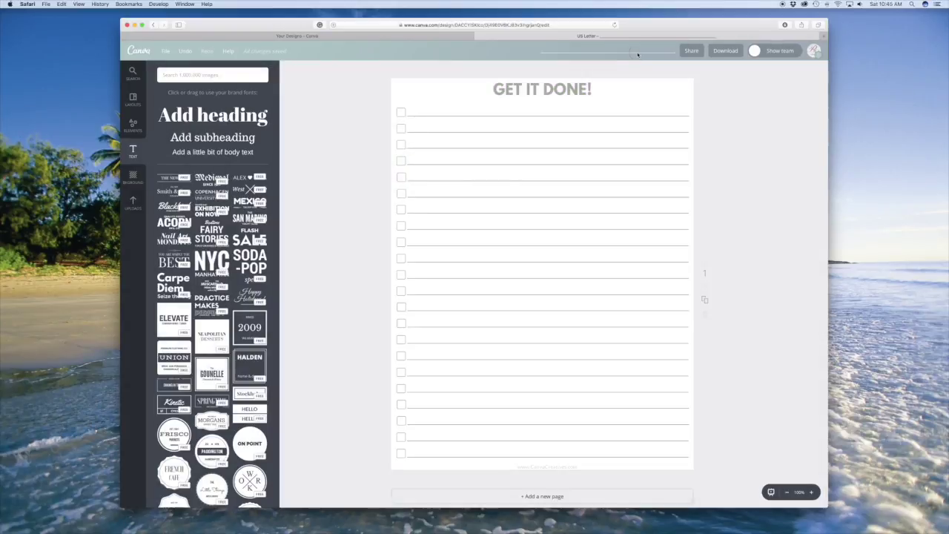
click(638, 54)
text(G)
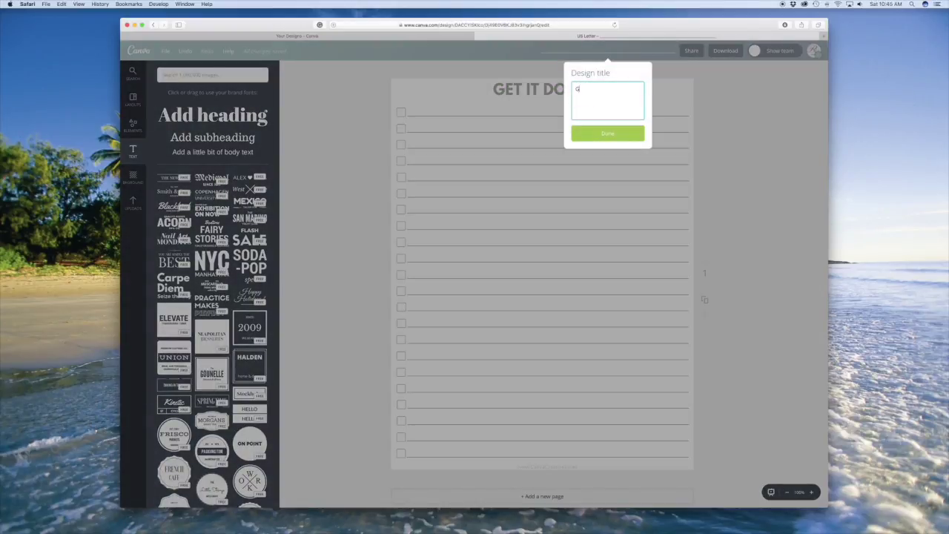
text(etItDone)
key(Return)
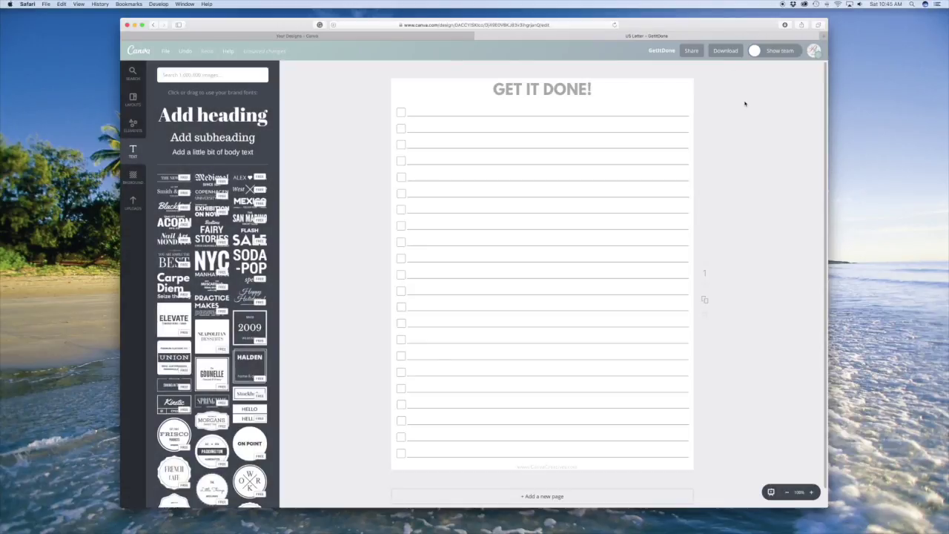
Step: Download the design as a PDF - Standard file
click(726, 51)
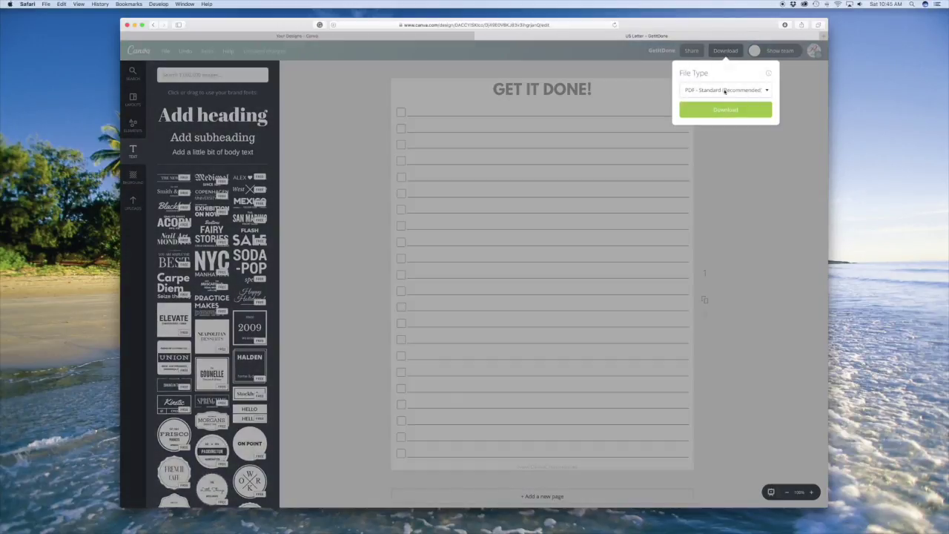
click(725, 91)
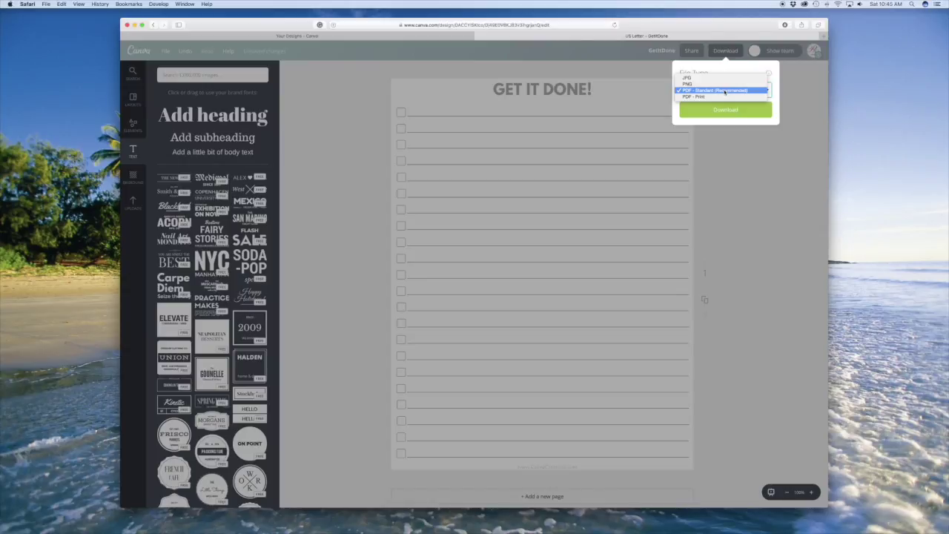
click(725, 92)
click(727, 111)
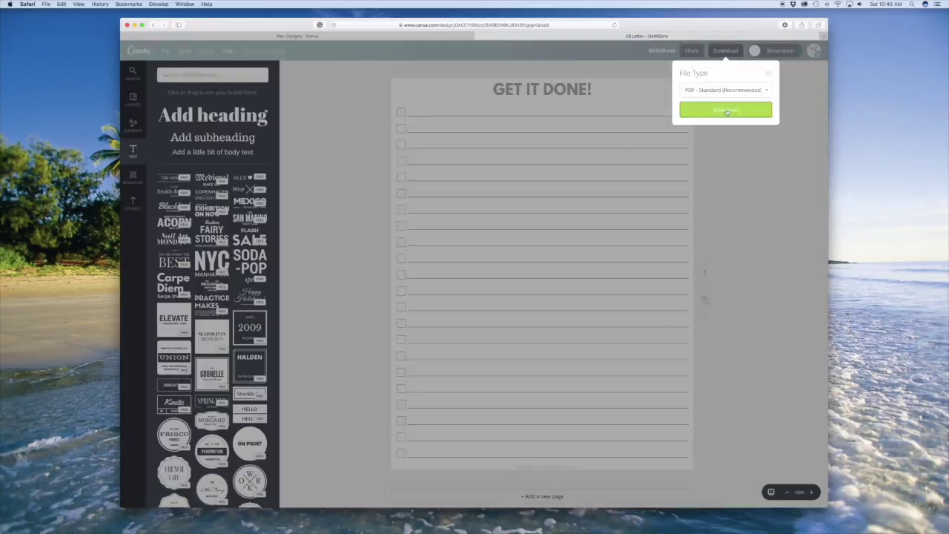